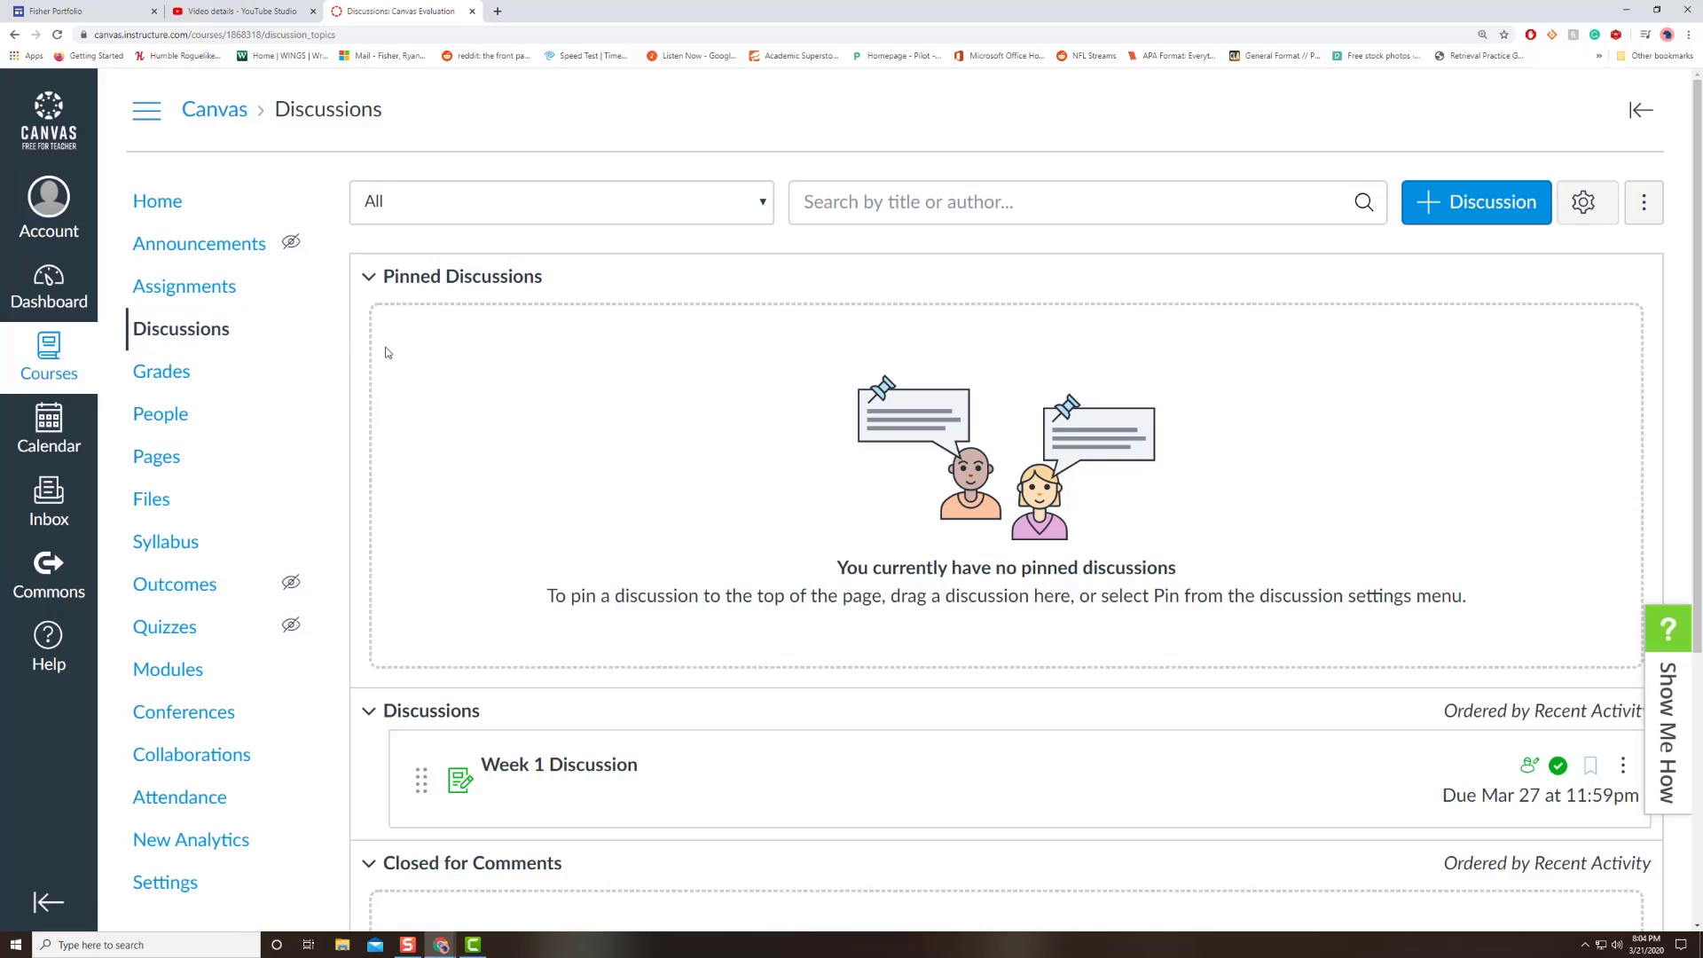
- Look over the pinned, regular and closed-for-comments sections of the course's Discussions page
scroll(361, 343, down, 1)
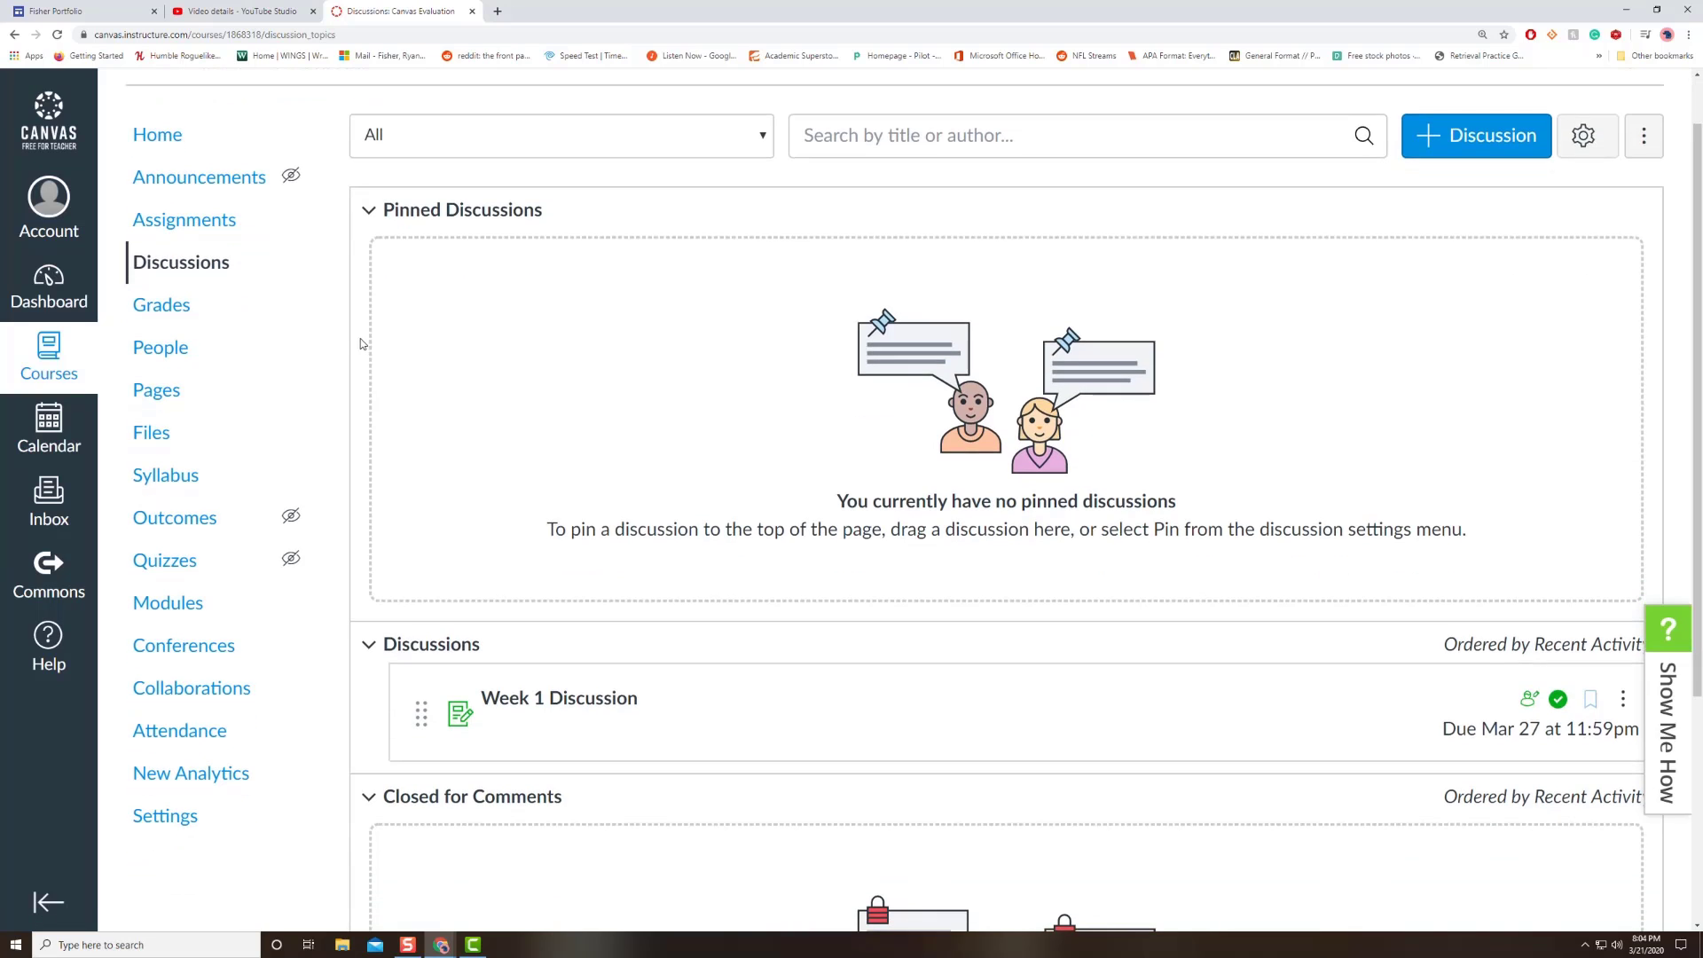
scroll(361, 344, down, 1)
scroll(363, 343, up, 1)
scroll(379, 236, down, 3)
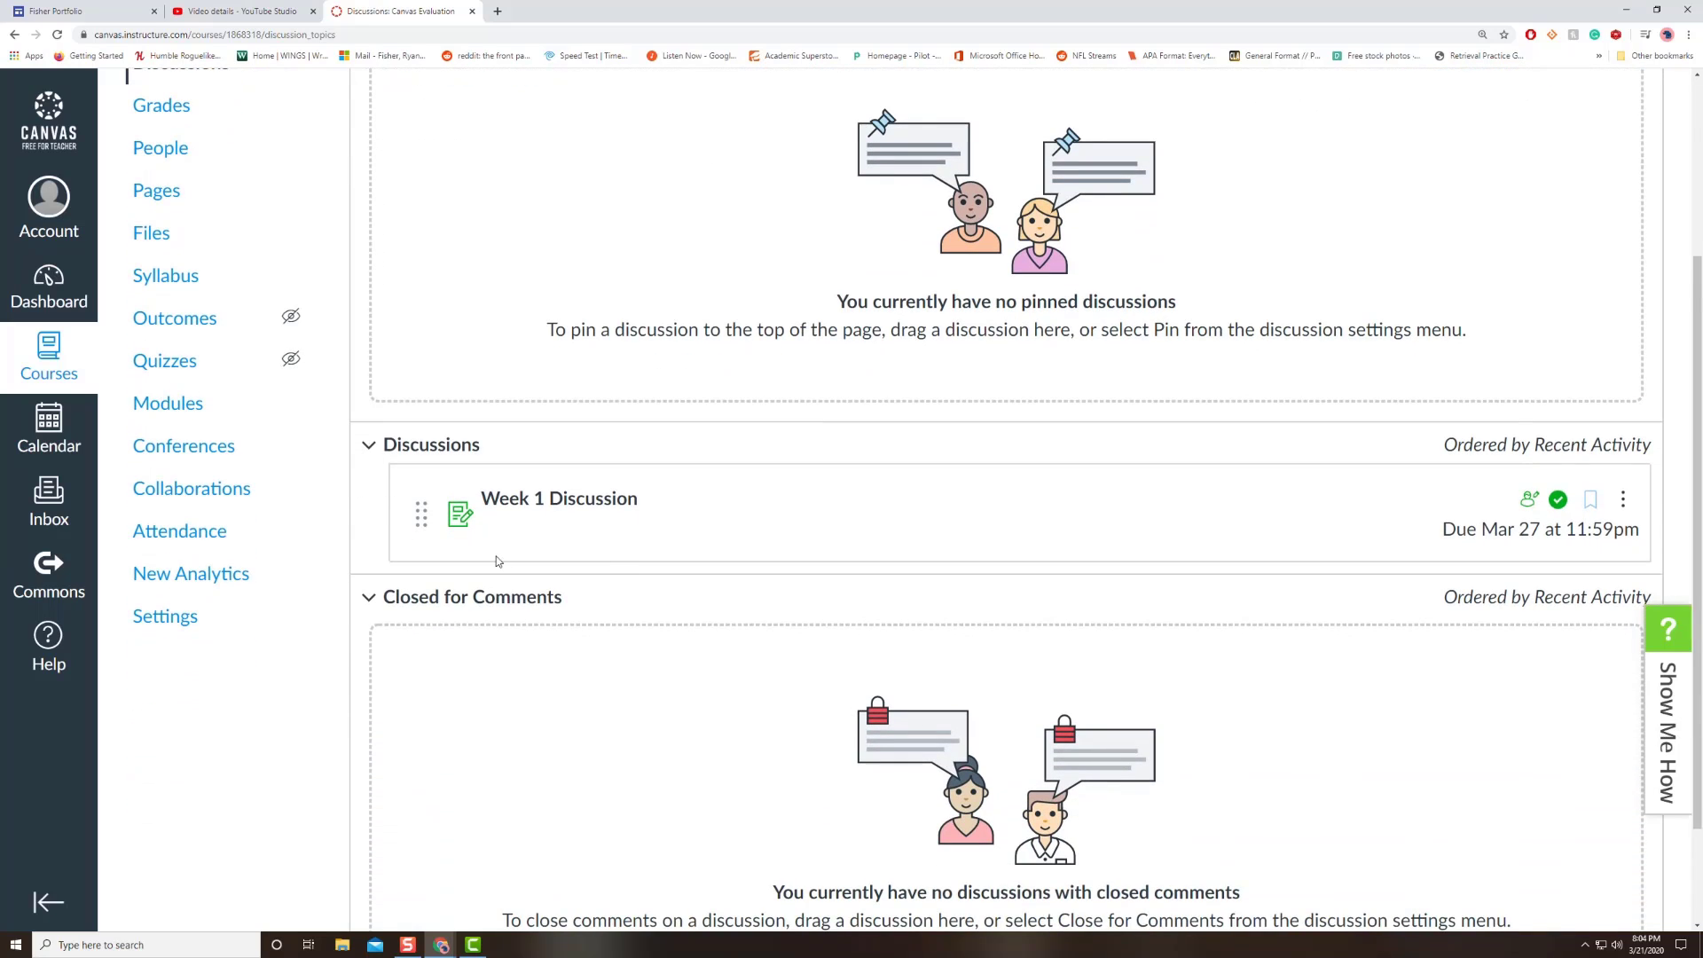
scroll(710, 555, down, 1)
scroll(852, 563, up, 1)
scroll(1432, 509, up, 4)
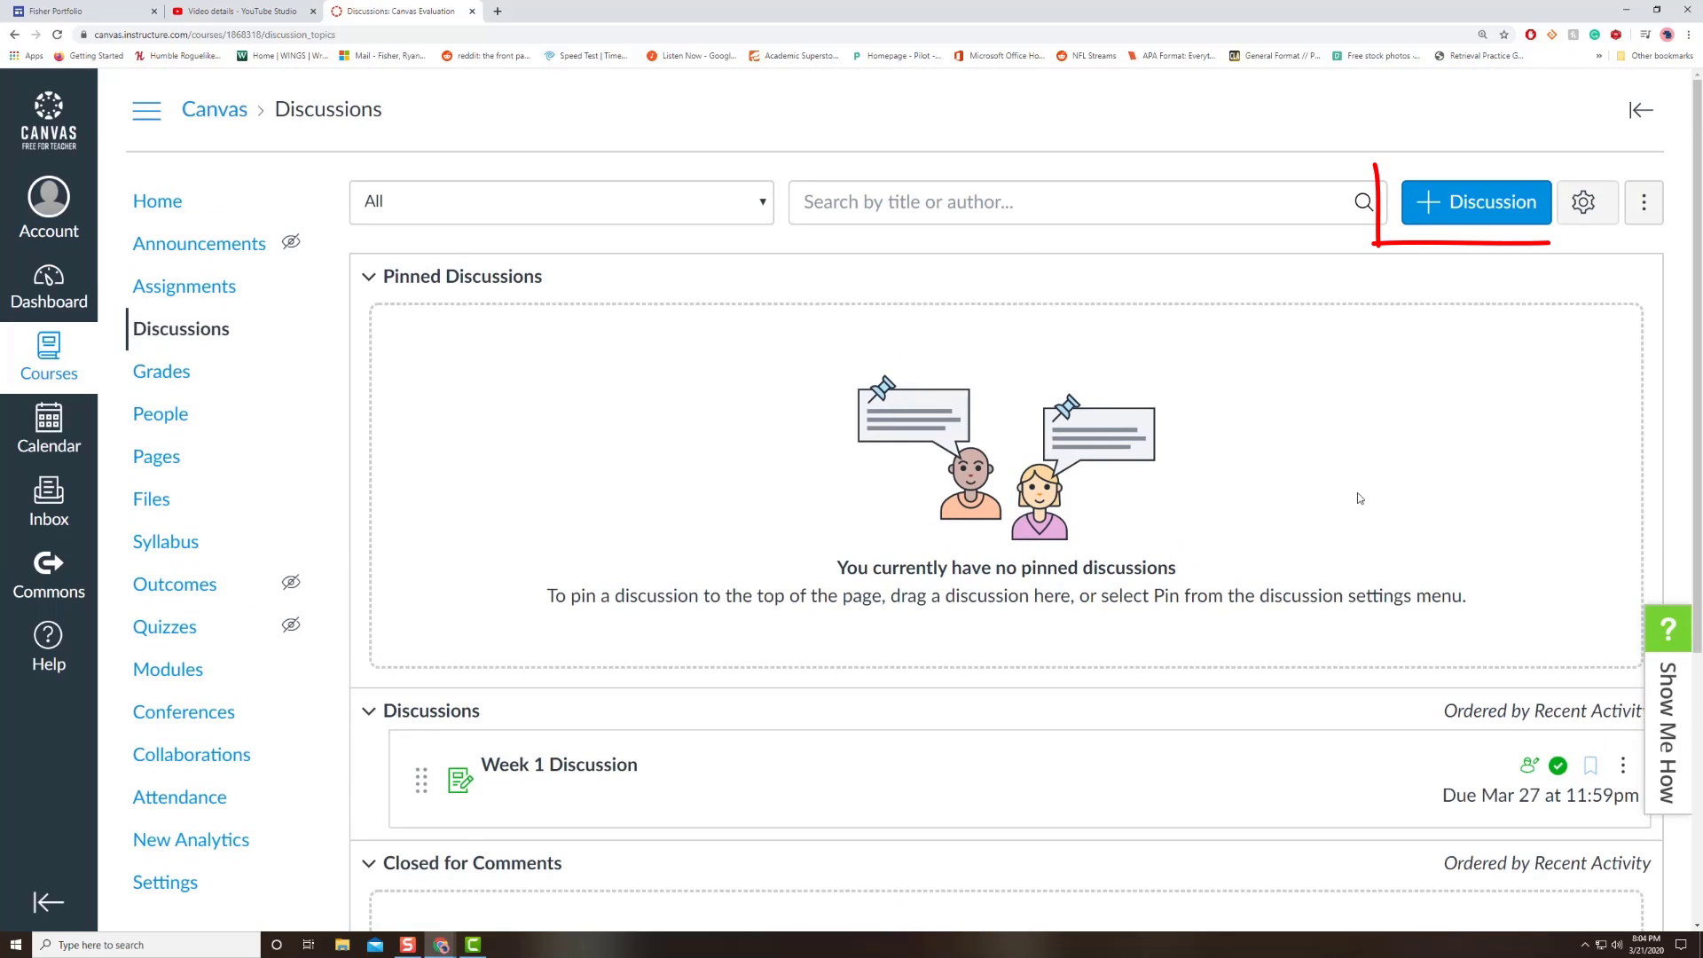
- Start a new discussion titled "Week 2 Discussion" with the body text "Direction here."
click(1495, 224)
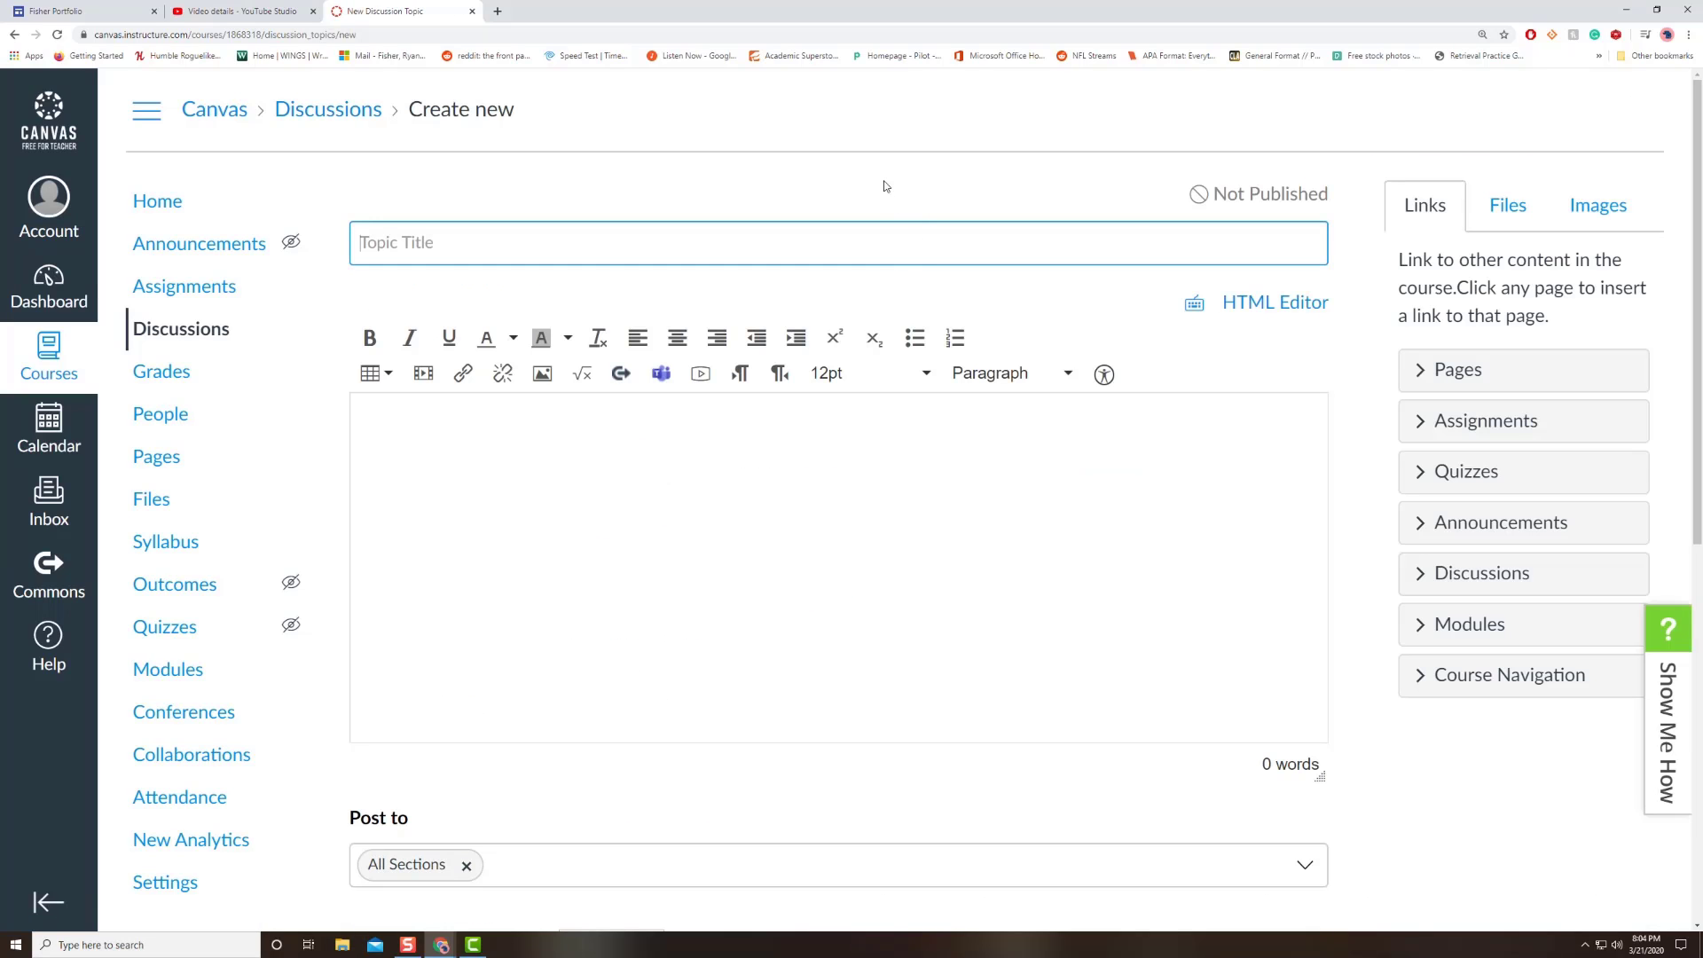
text(Week 2 Discussion)
click(825, 514)
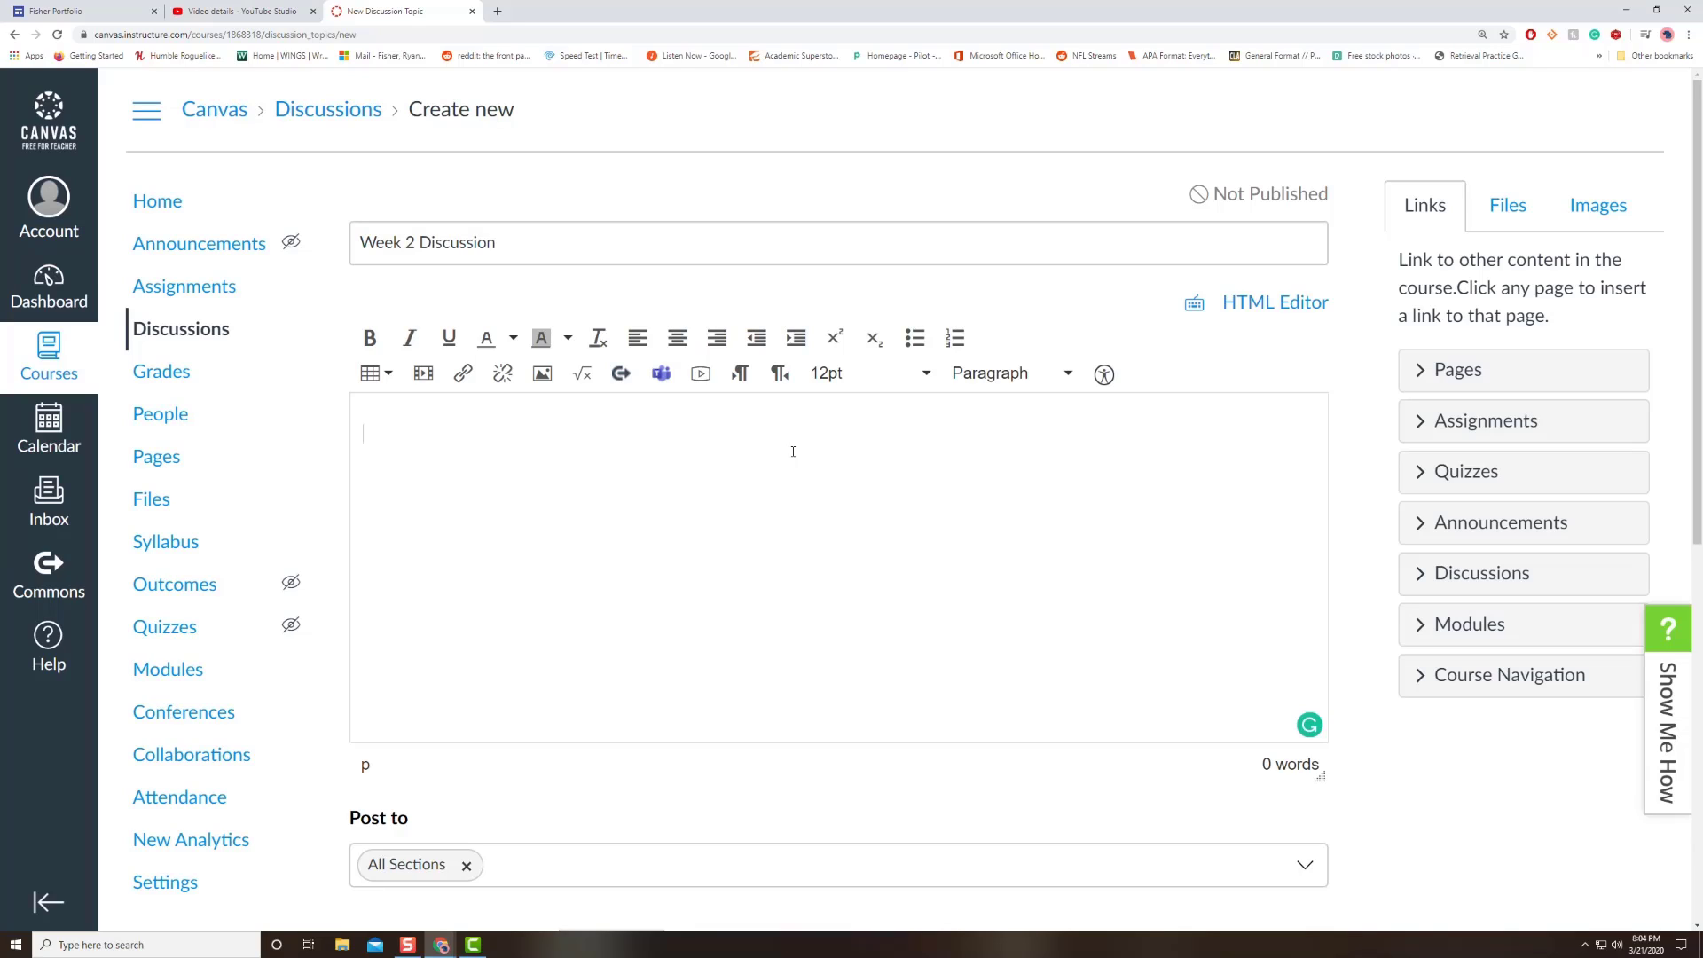
text(Direction here.)
- Insert links to the Essay 2 assignment and the Week 2 module below the discussion's body text
click(1473, 431)
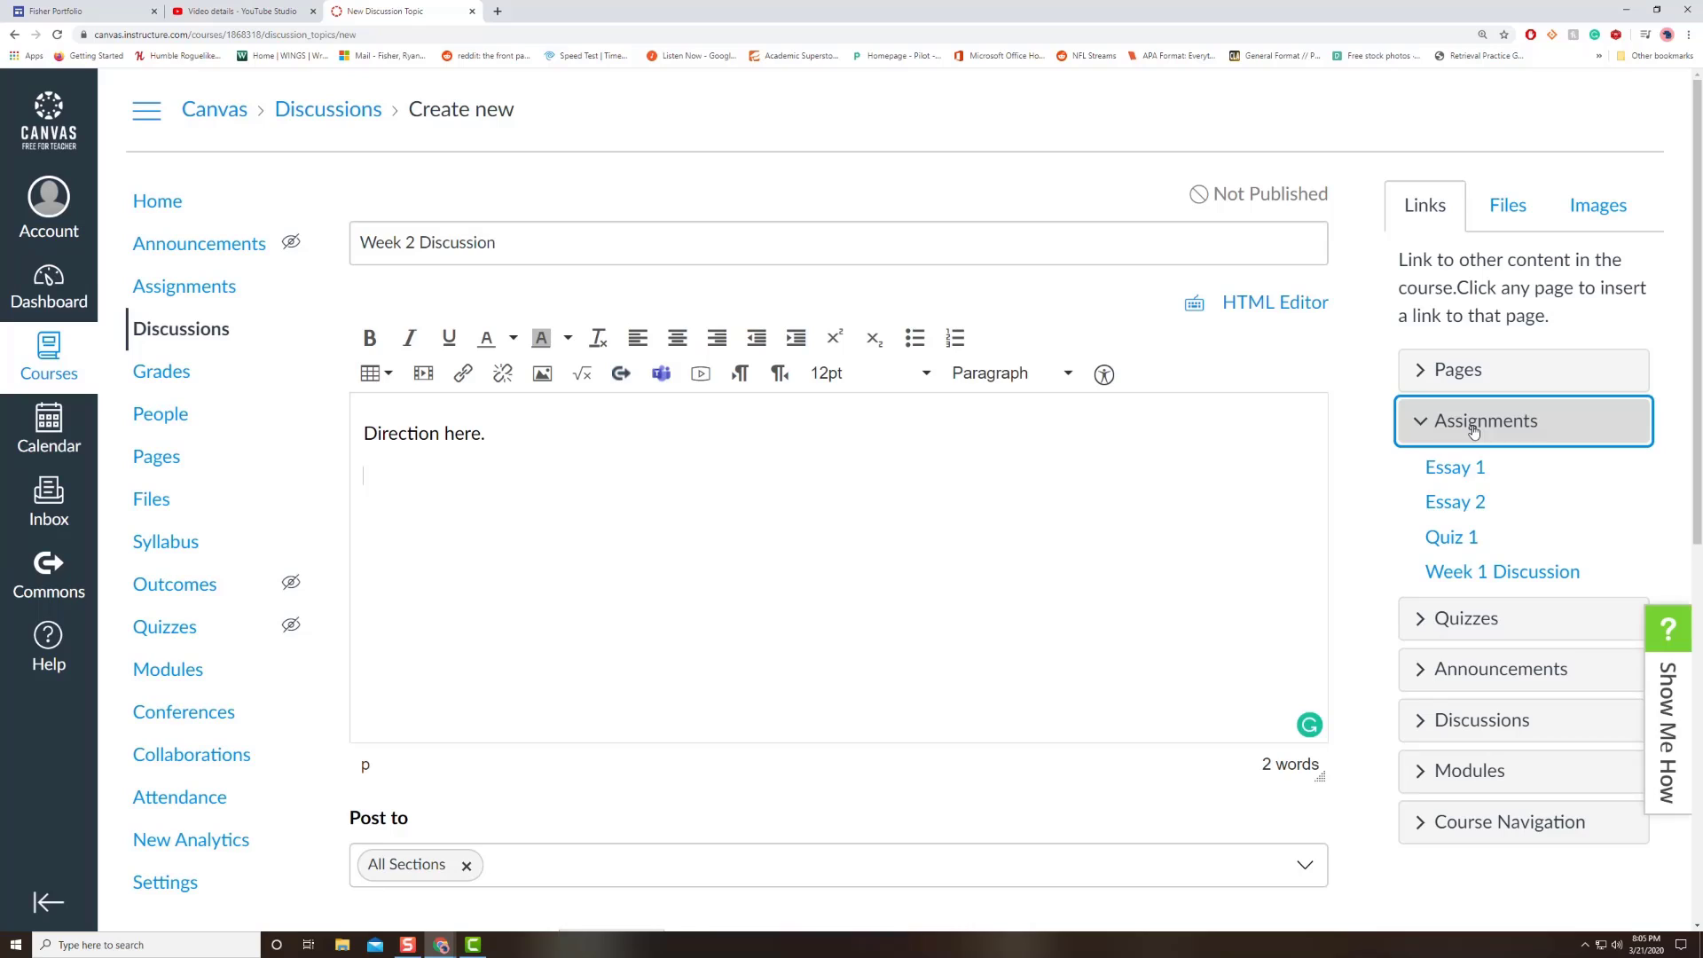
click(1454, 503)
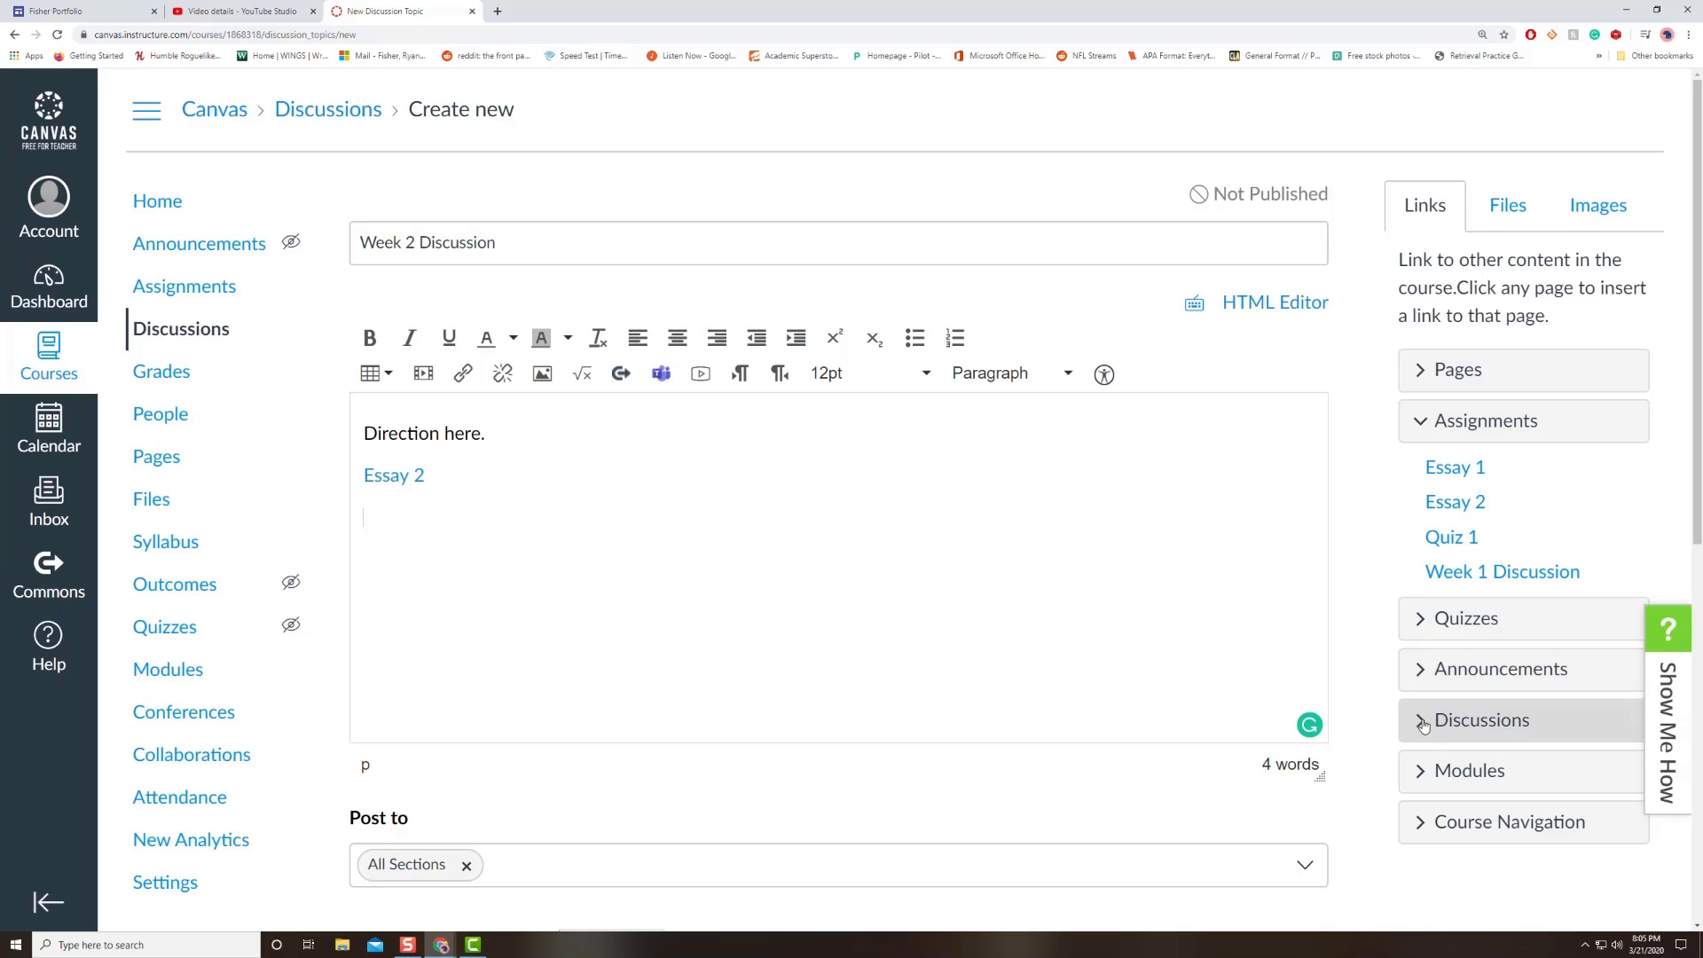
click(1430, 772)
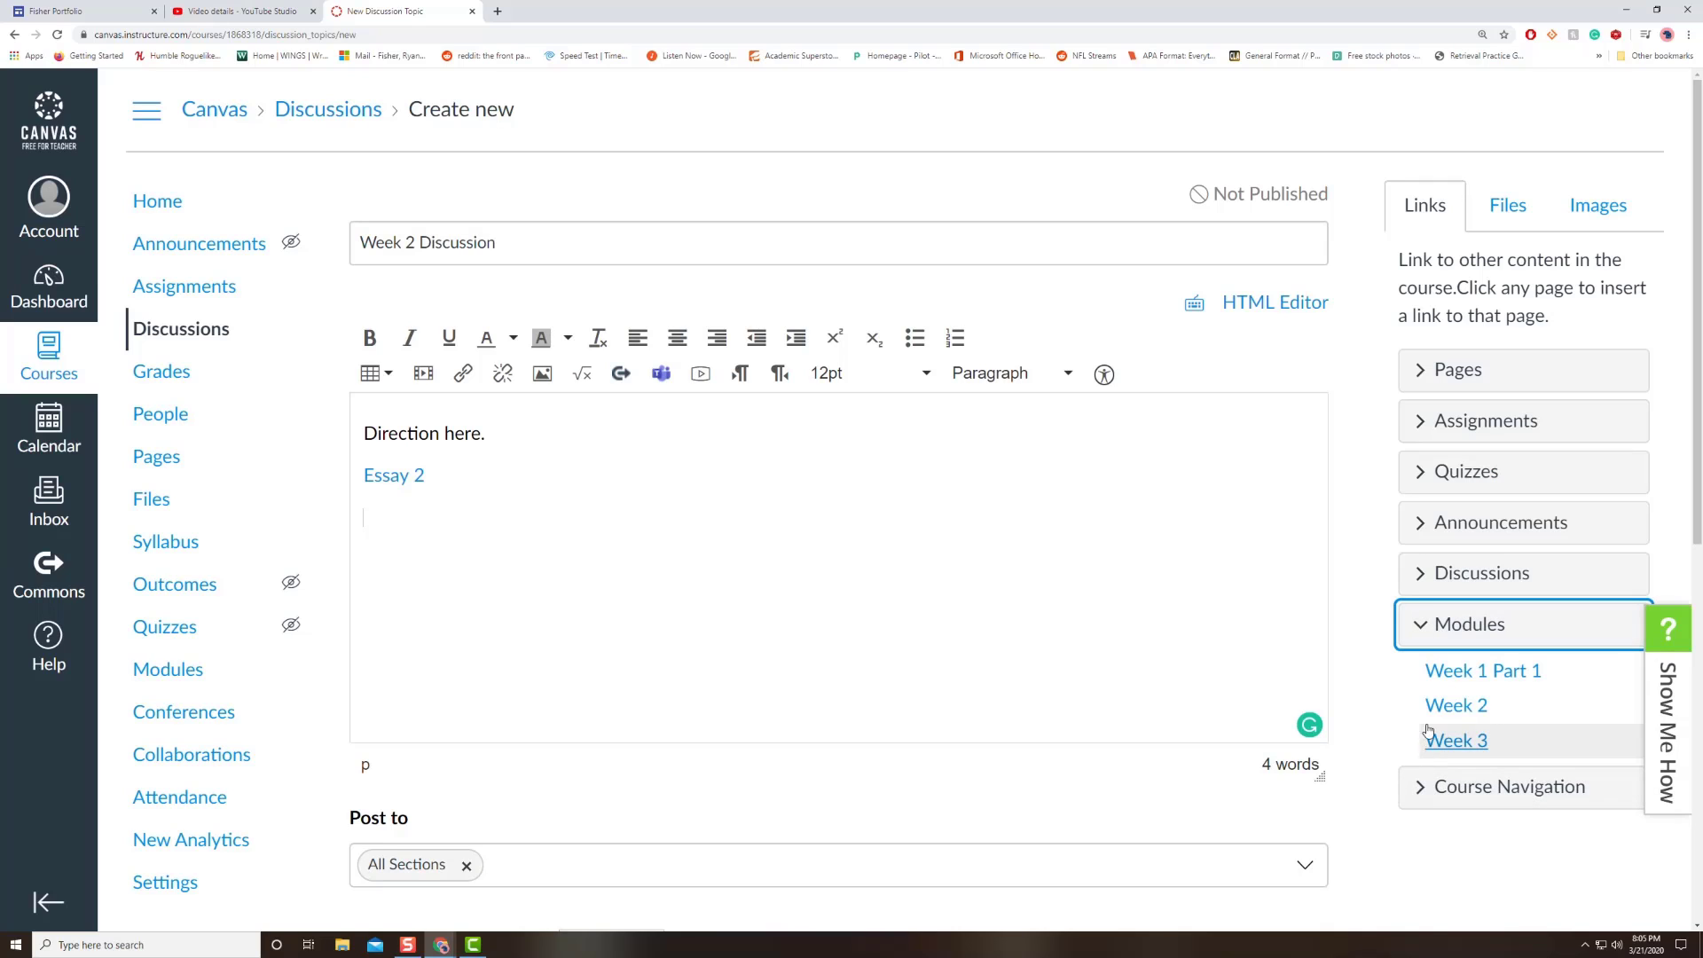
click(1455, 705)
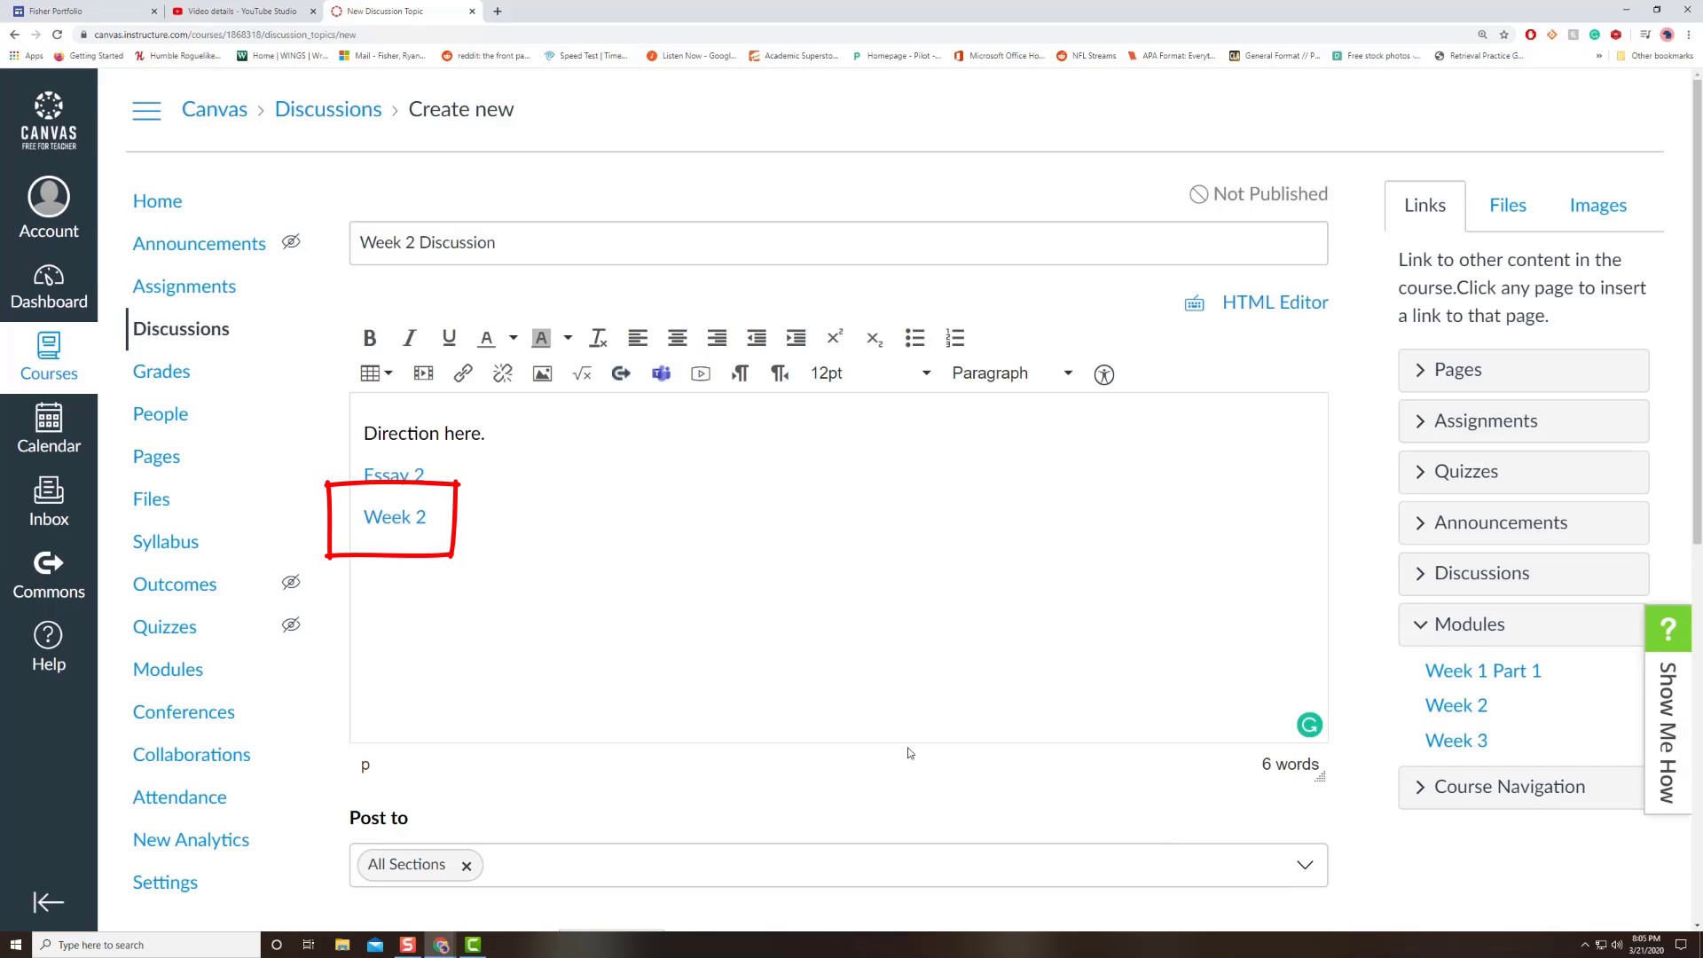
- View the course files and the course images that can be inserted into the discussion
click(1525, 207)
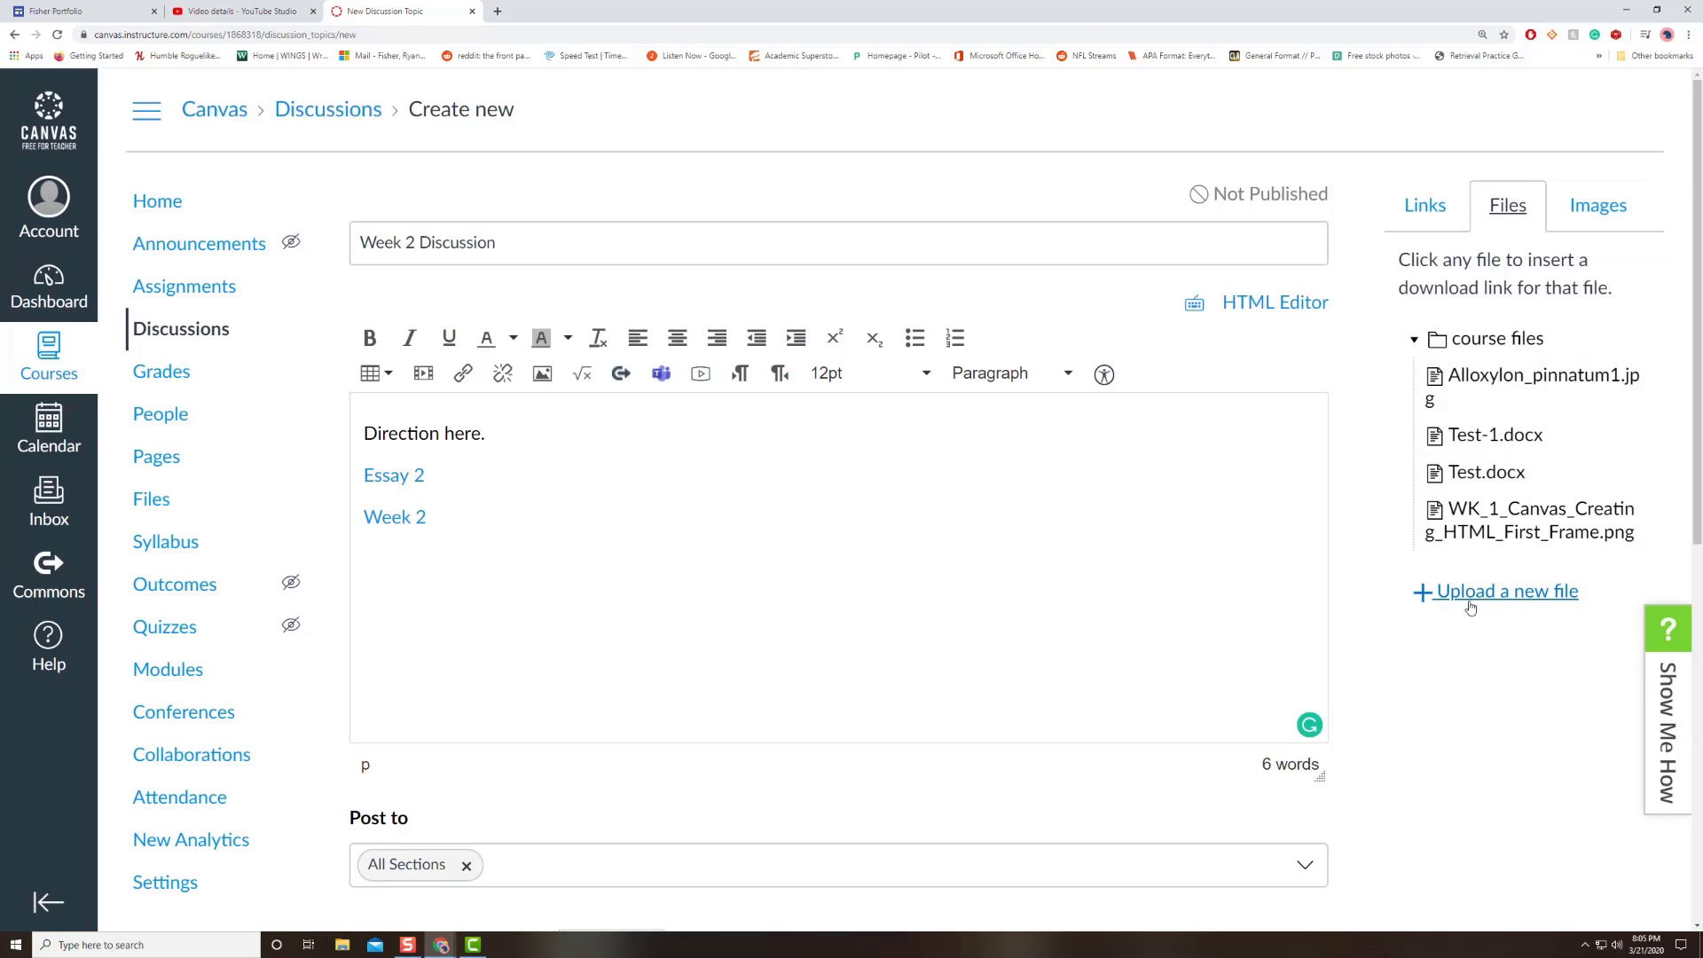
click(1598, 206)
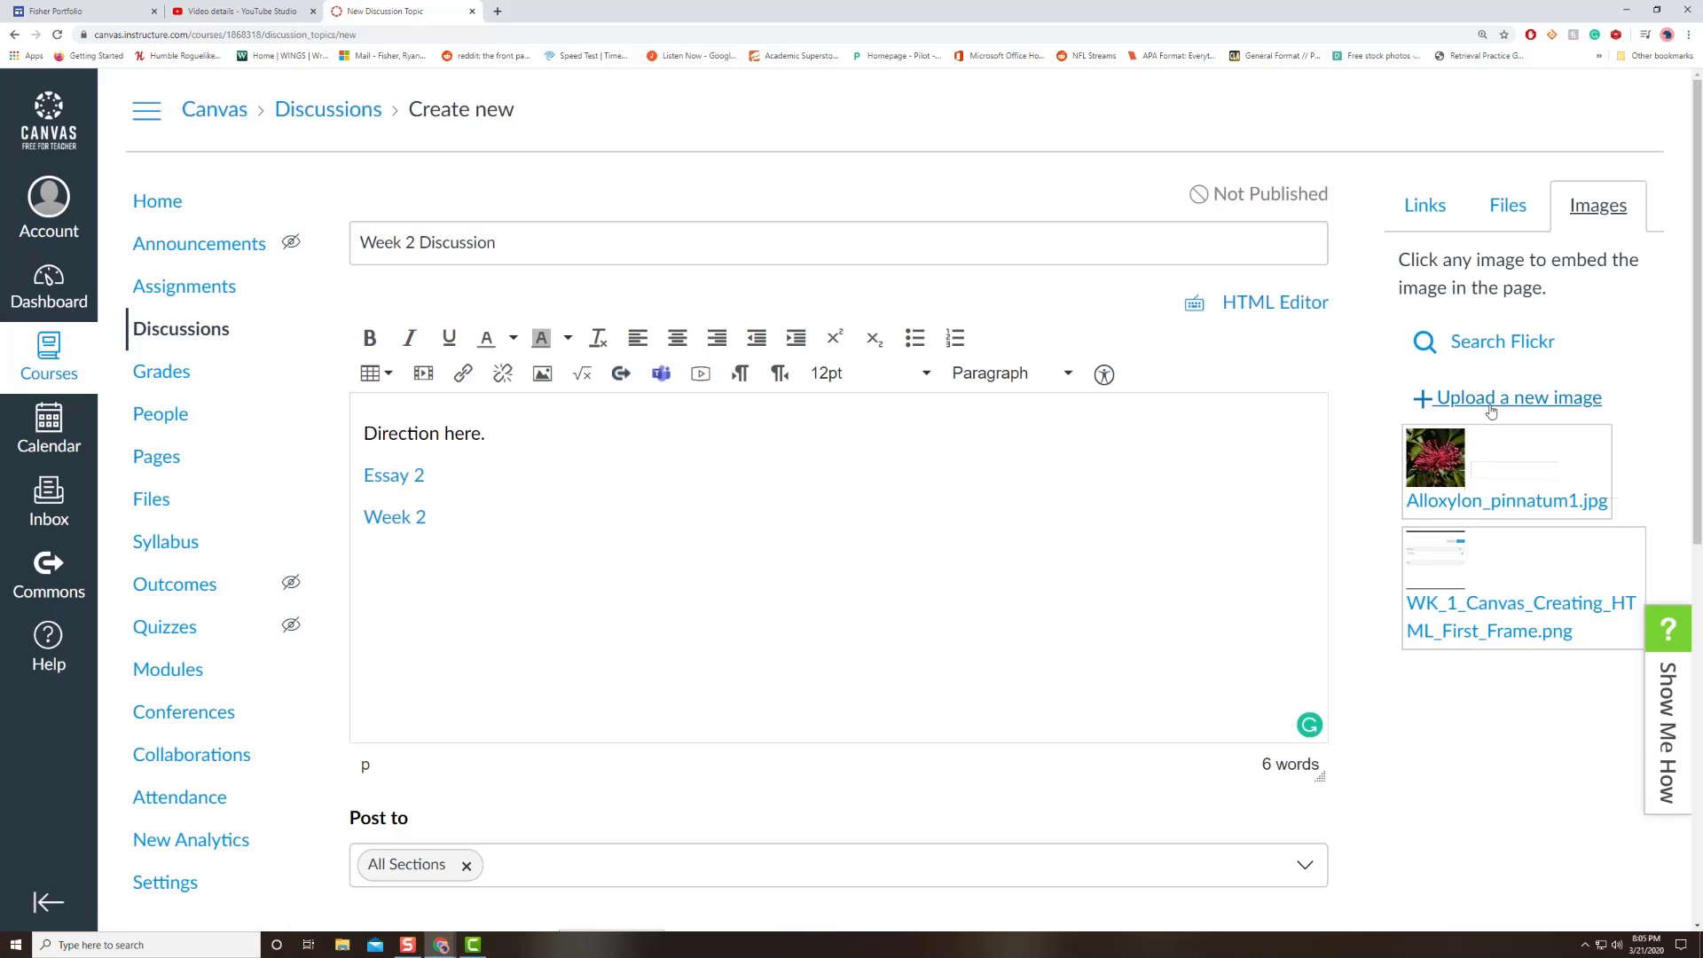
- Mark the Week 2 discussion as Graded in its options
scroll(976, 665, down, 5)
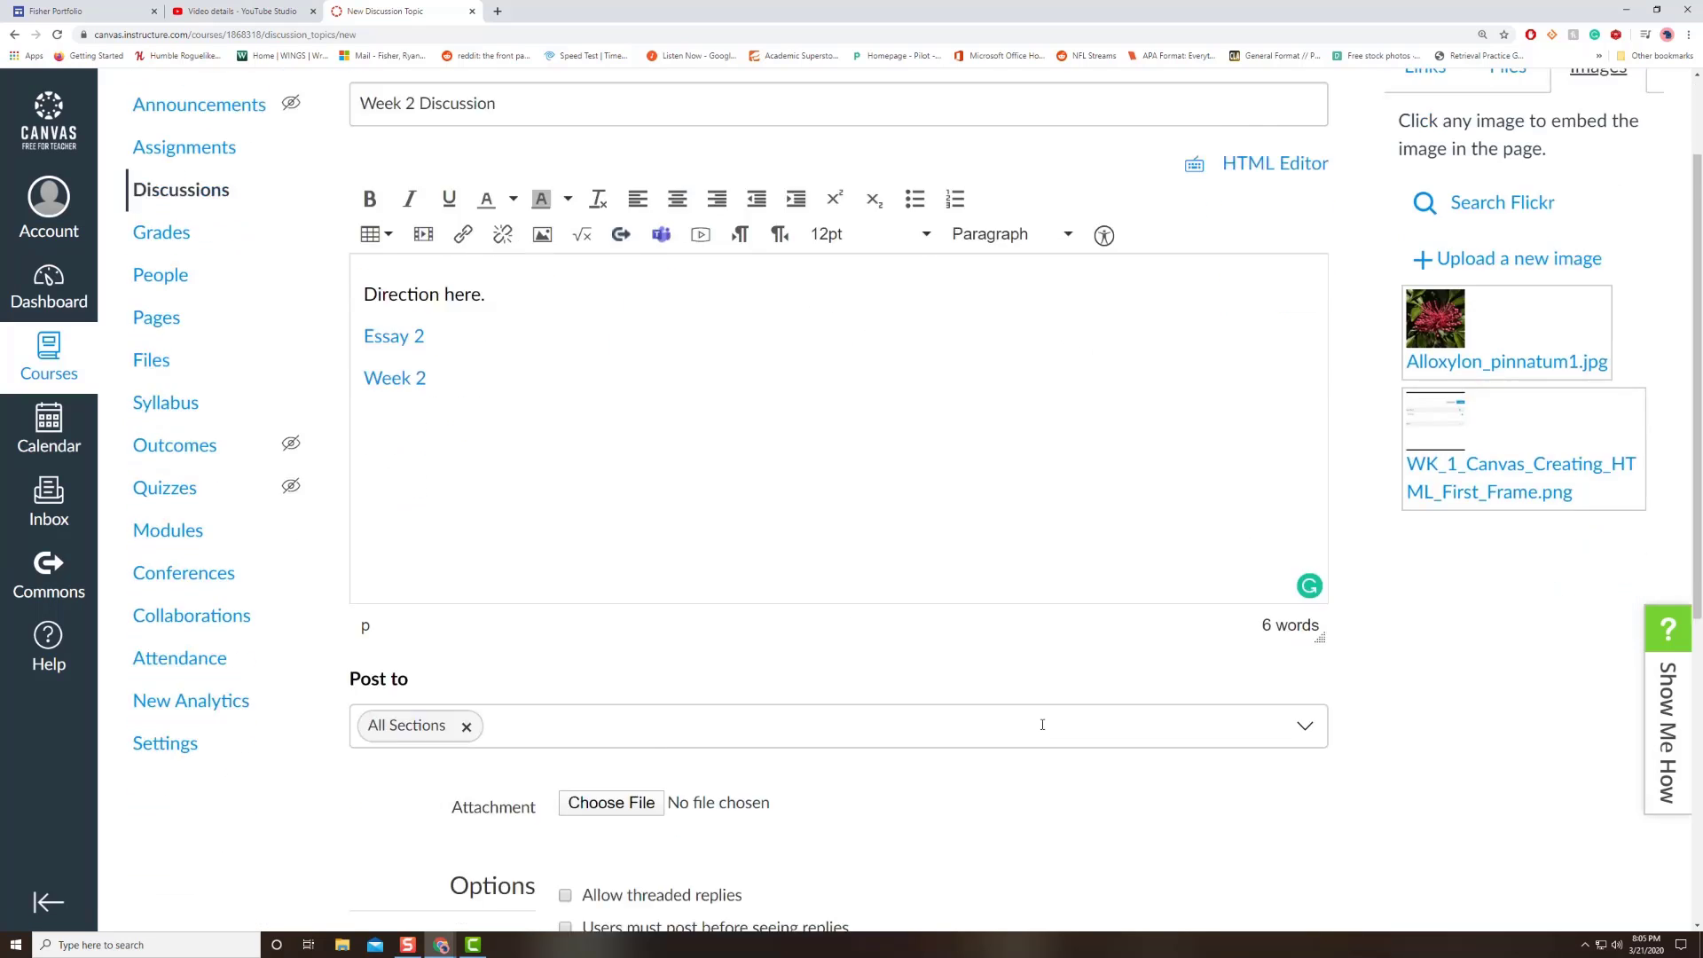
scroll(1295, 617, down, 3)
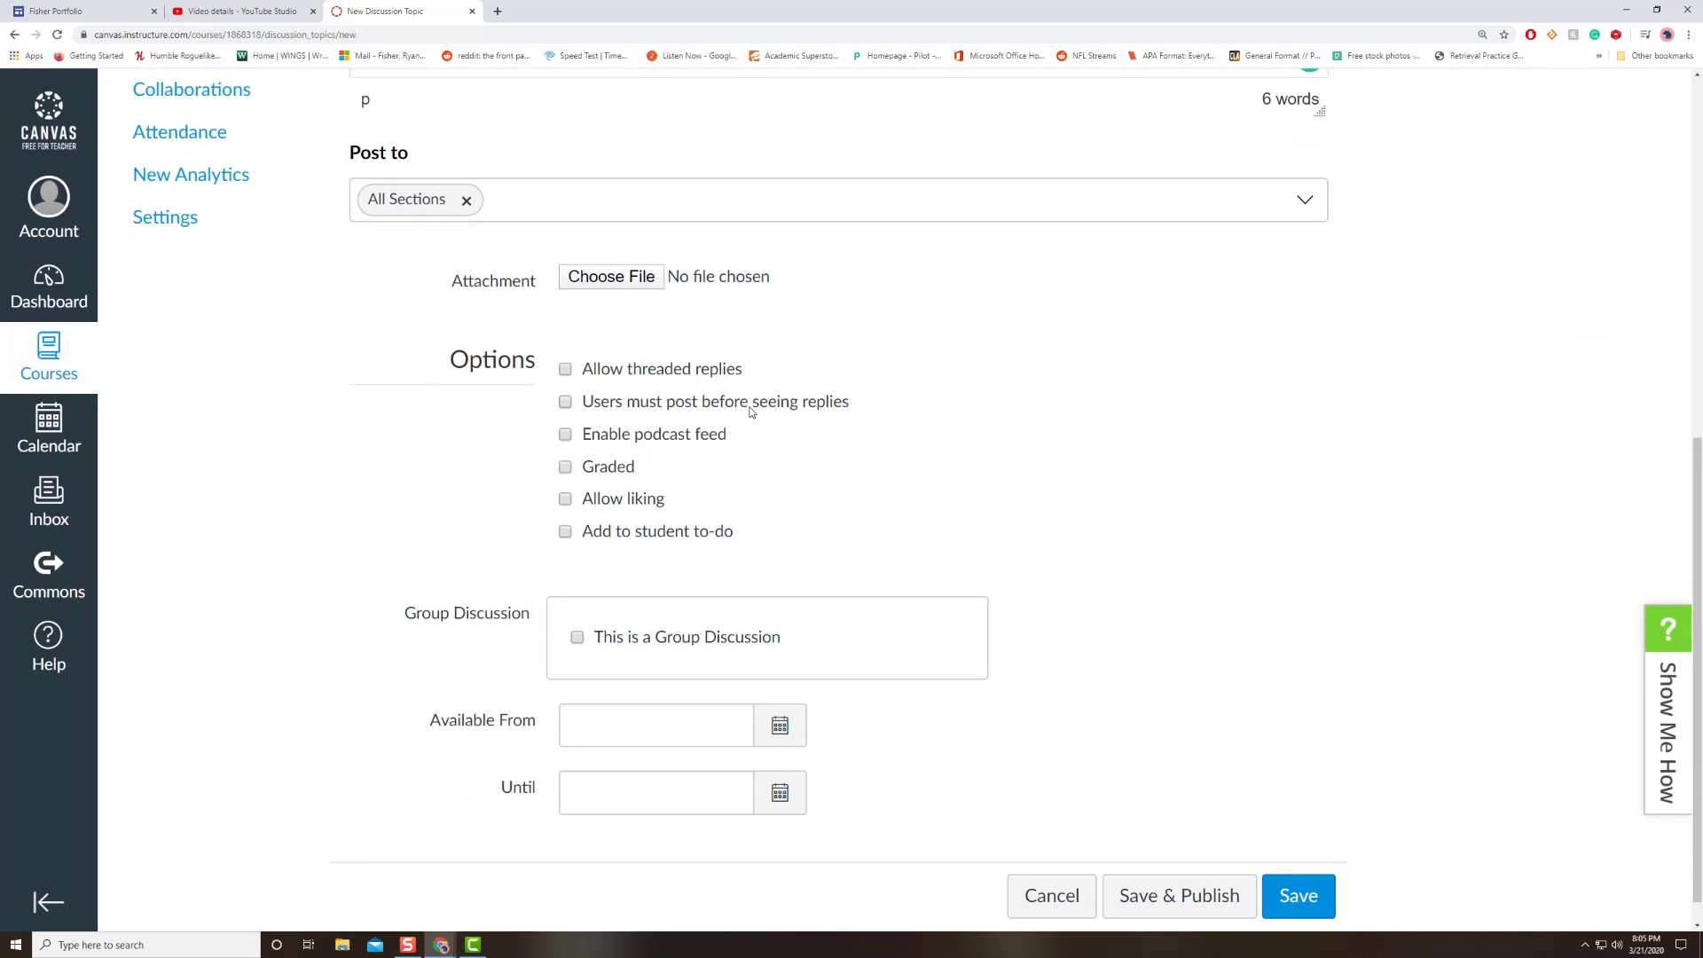
mouse_move(413, 335)
mouse_down()
mouse_move(683, 557)
mouse_move(865, 555)
mouse_up()
drag(881, 328, 860, 557)
drag(414, 337, 889, 335)
click(565, 468)
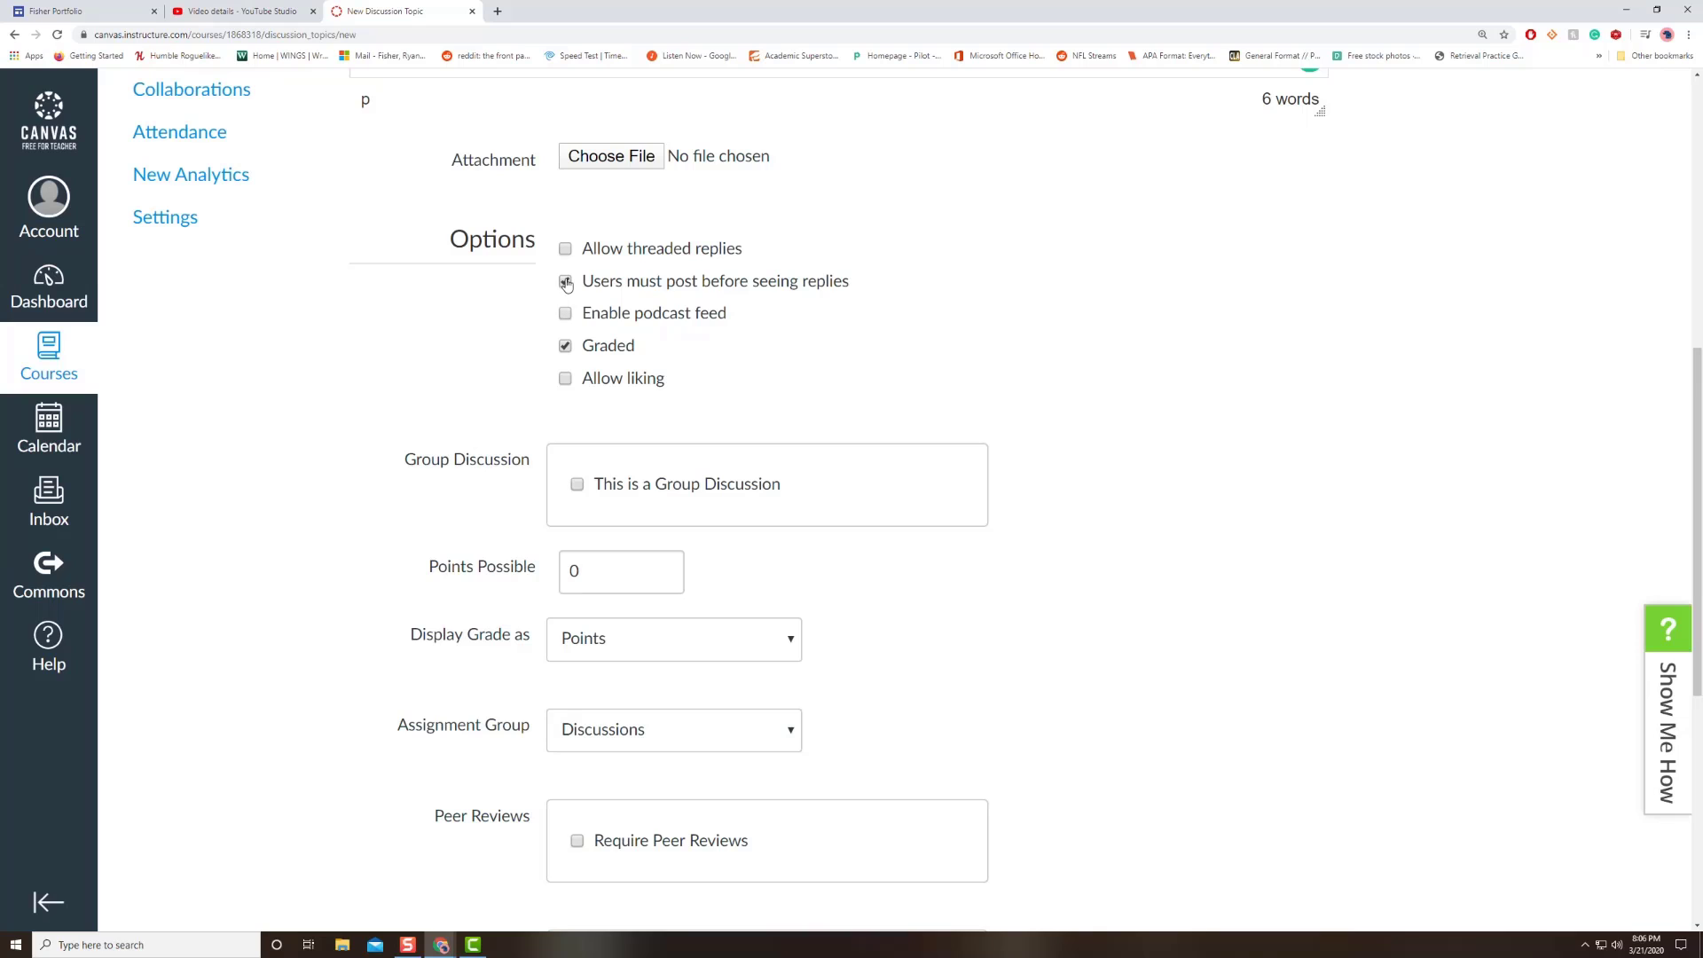
- Make this a group discussion that uses the Testing group set
click(577, 487)
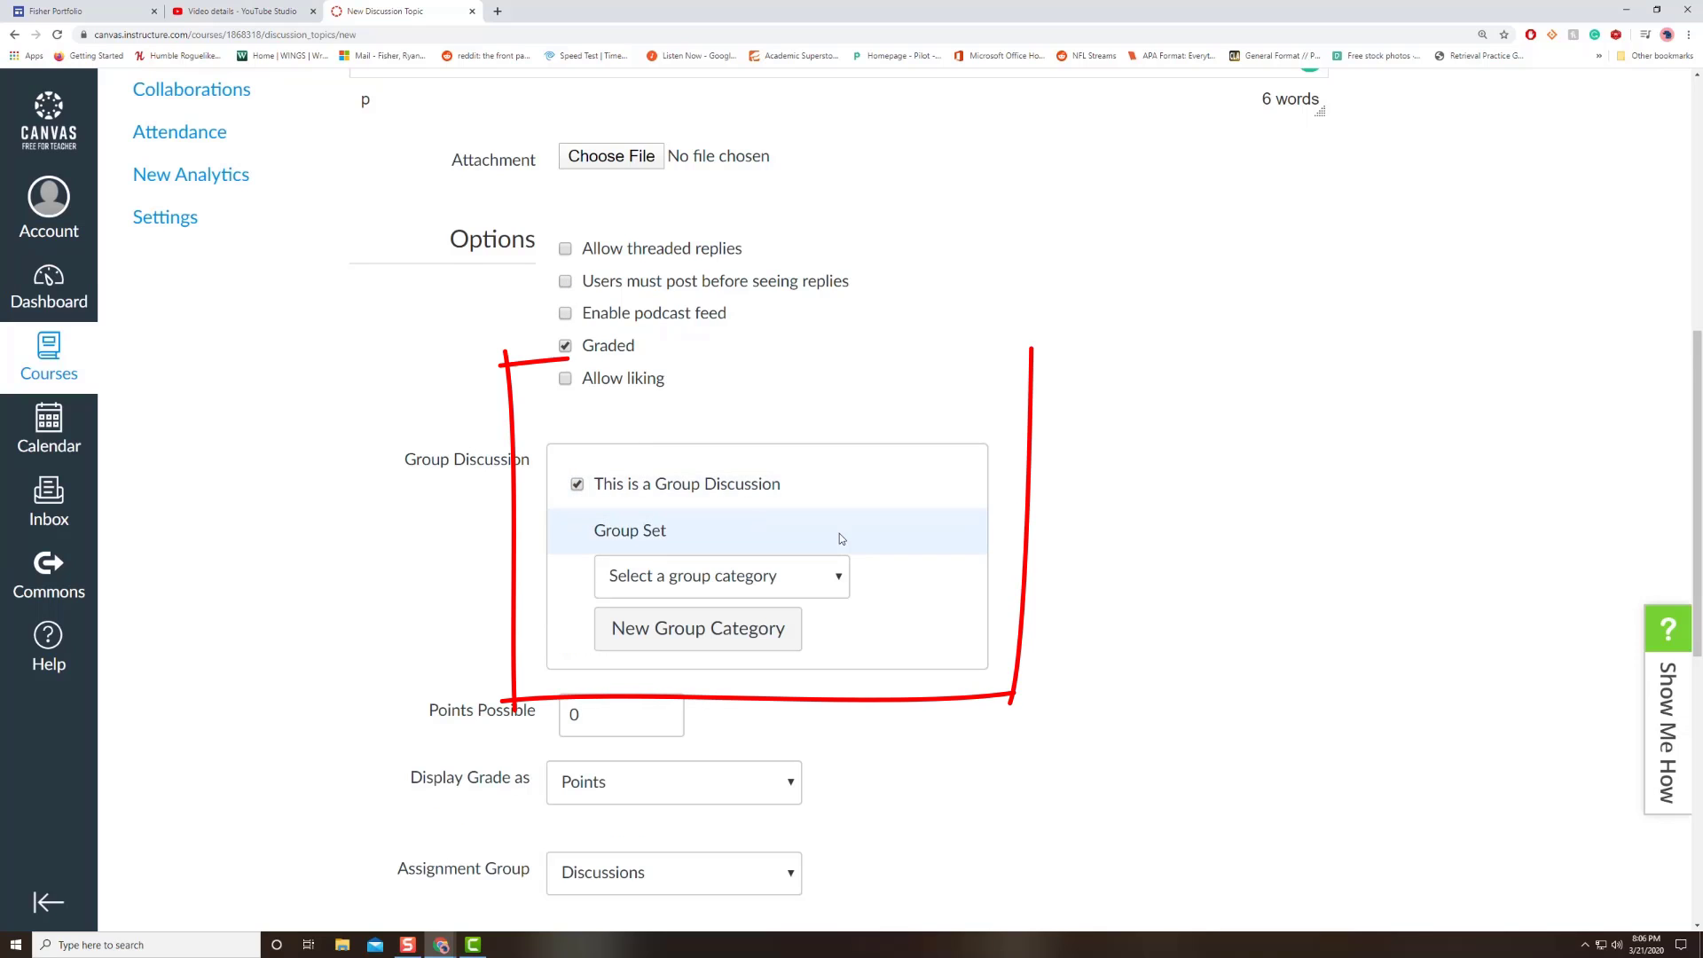
scroll(839, 534, down, 1)
click(759, 530)
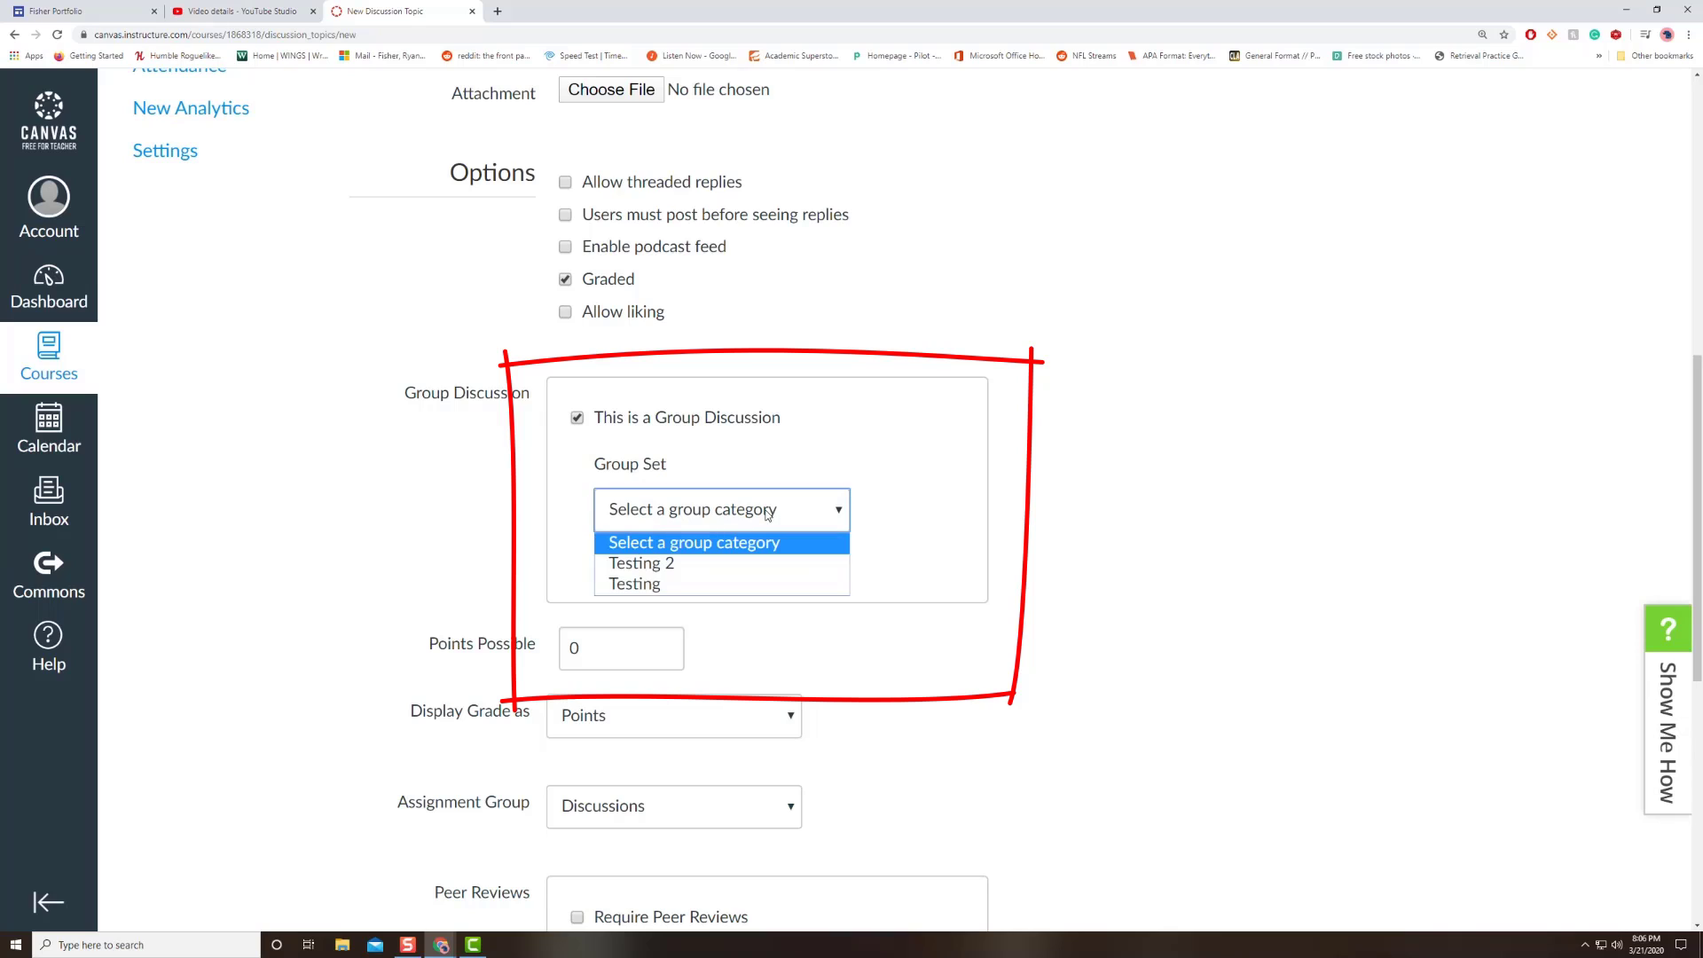
click(673, 586)
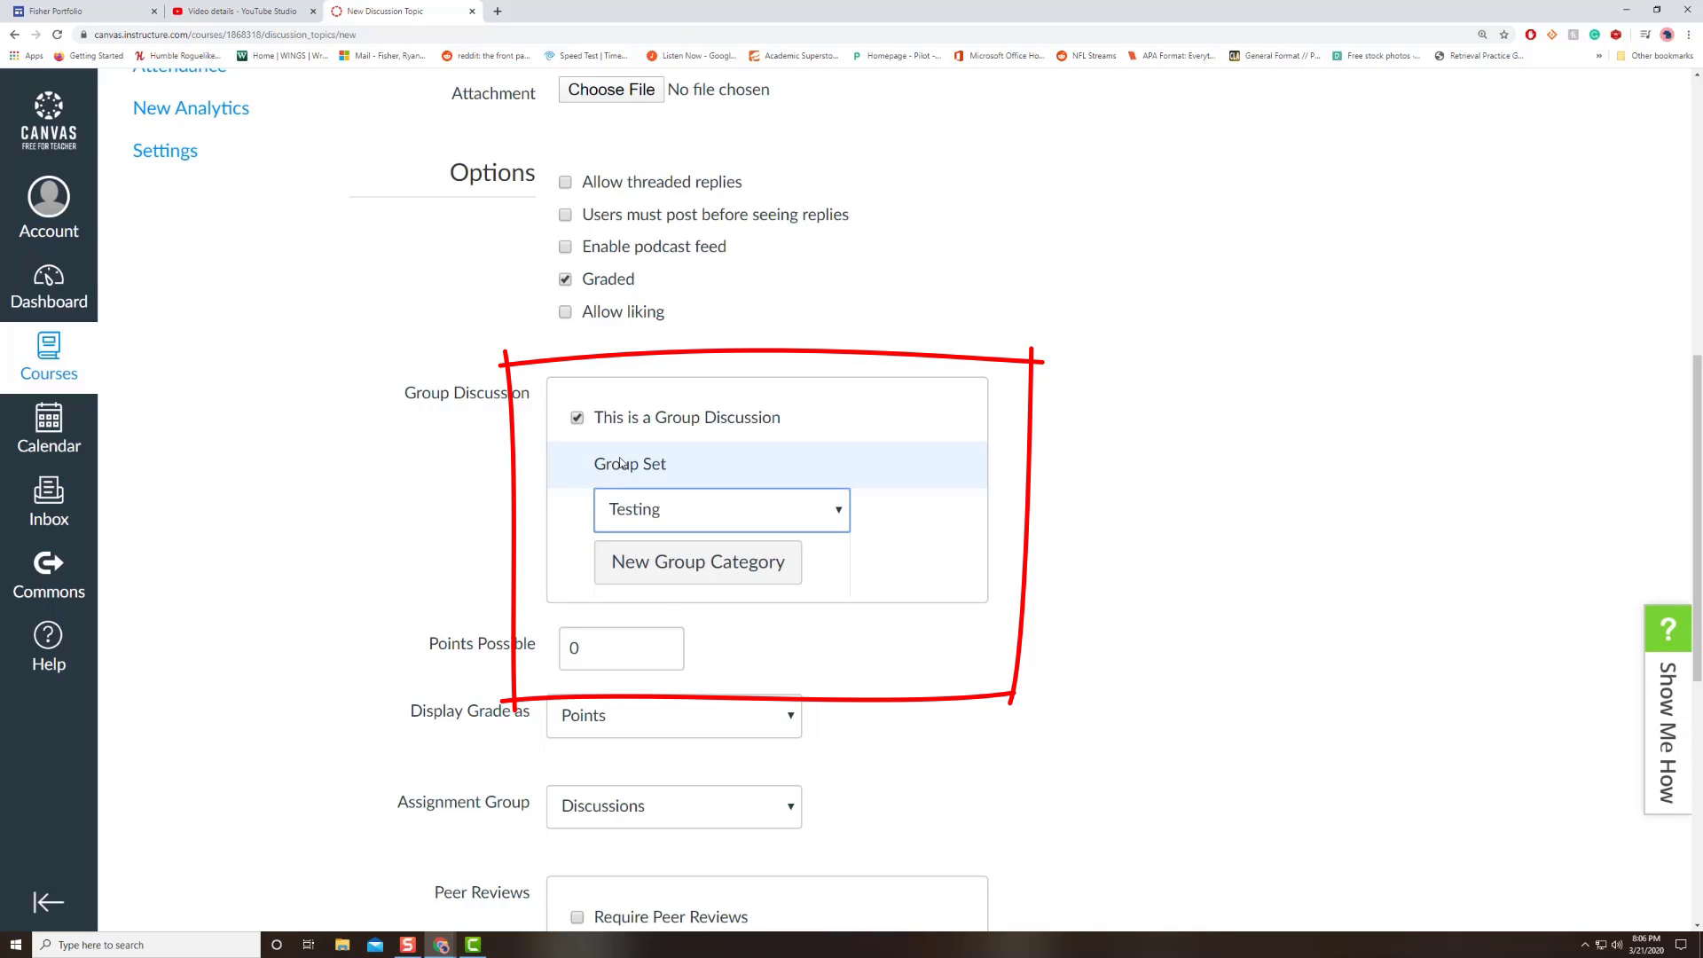
click(750, 575)
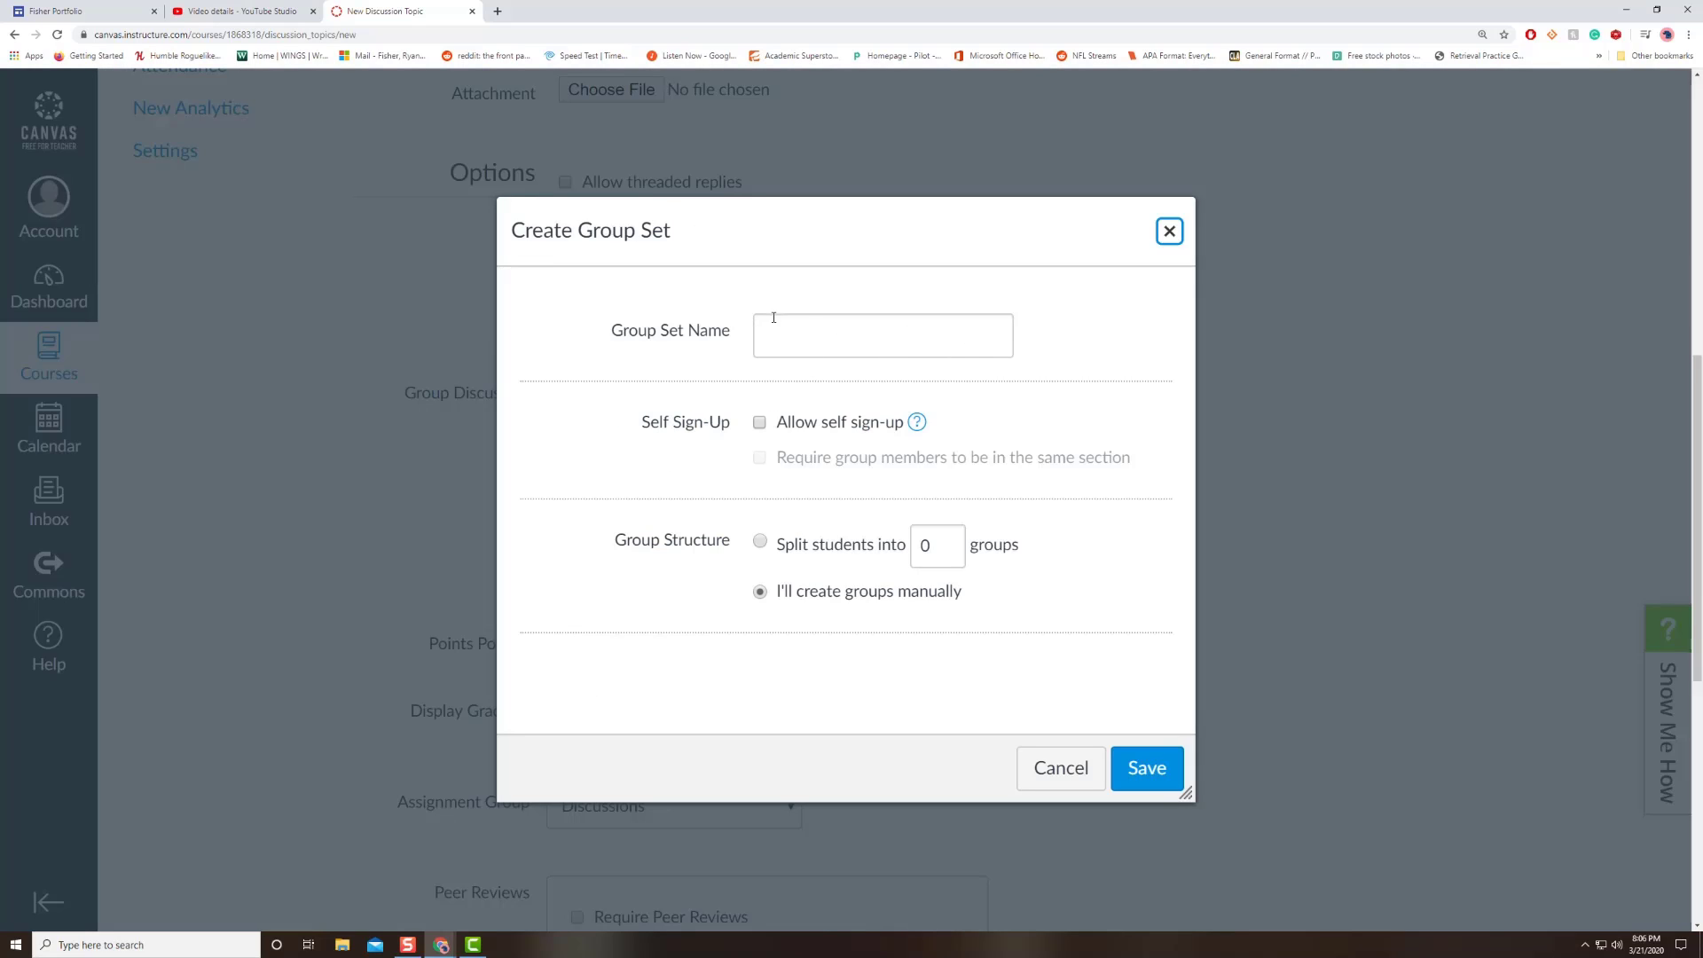
click(1170, 232)
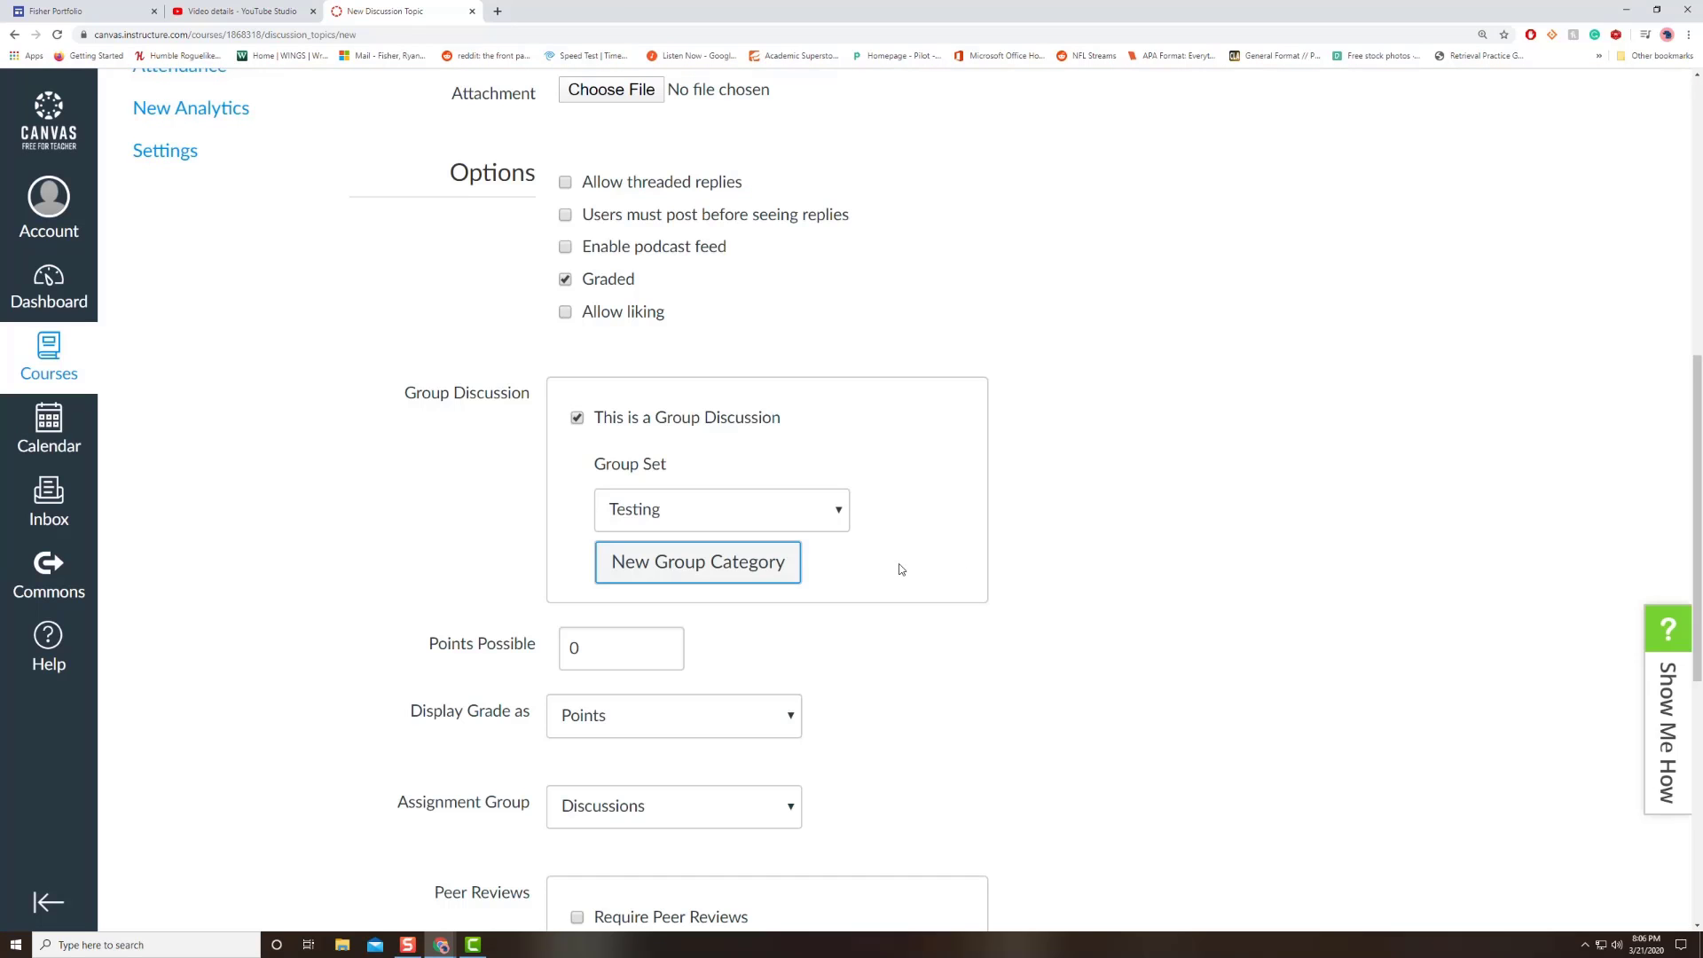
- Set the discussion's points possible to 10
scroll(899, 577, down, 1)
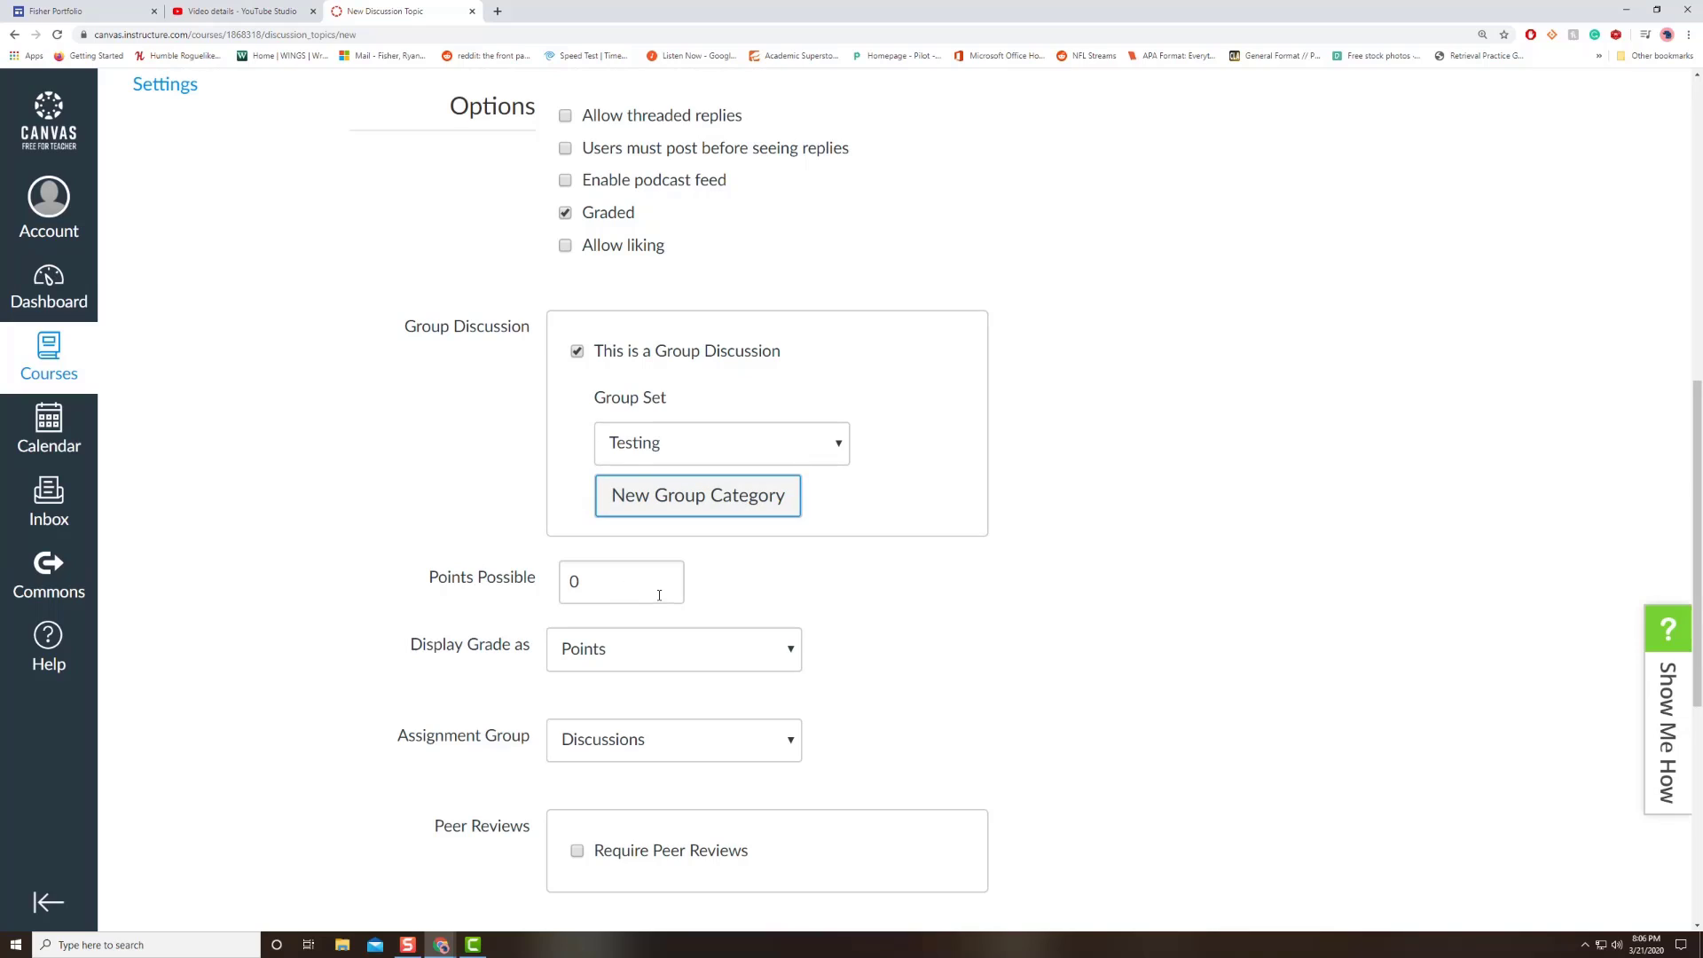
click(614, 582)
drag(577, 582, 538, 585)
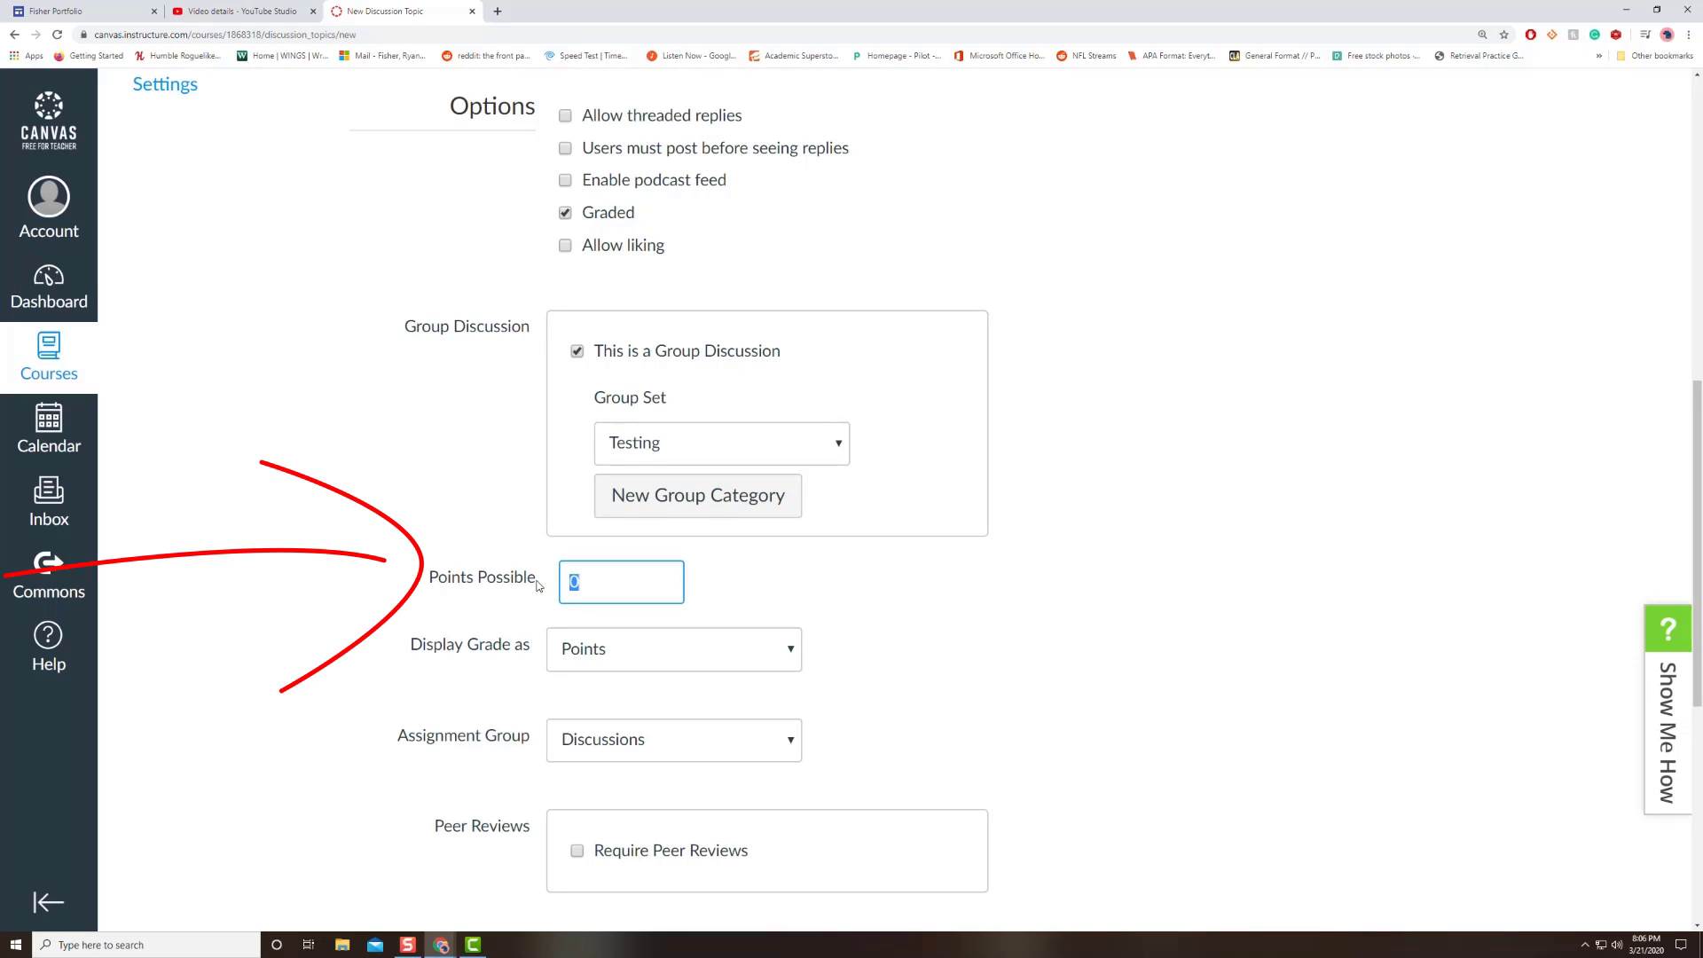
text(10)
scroll(825, 575, down, 2)
scroll(808, 555, down, 1)
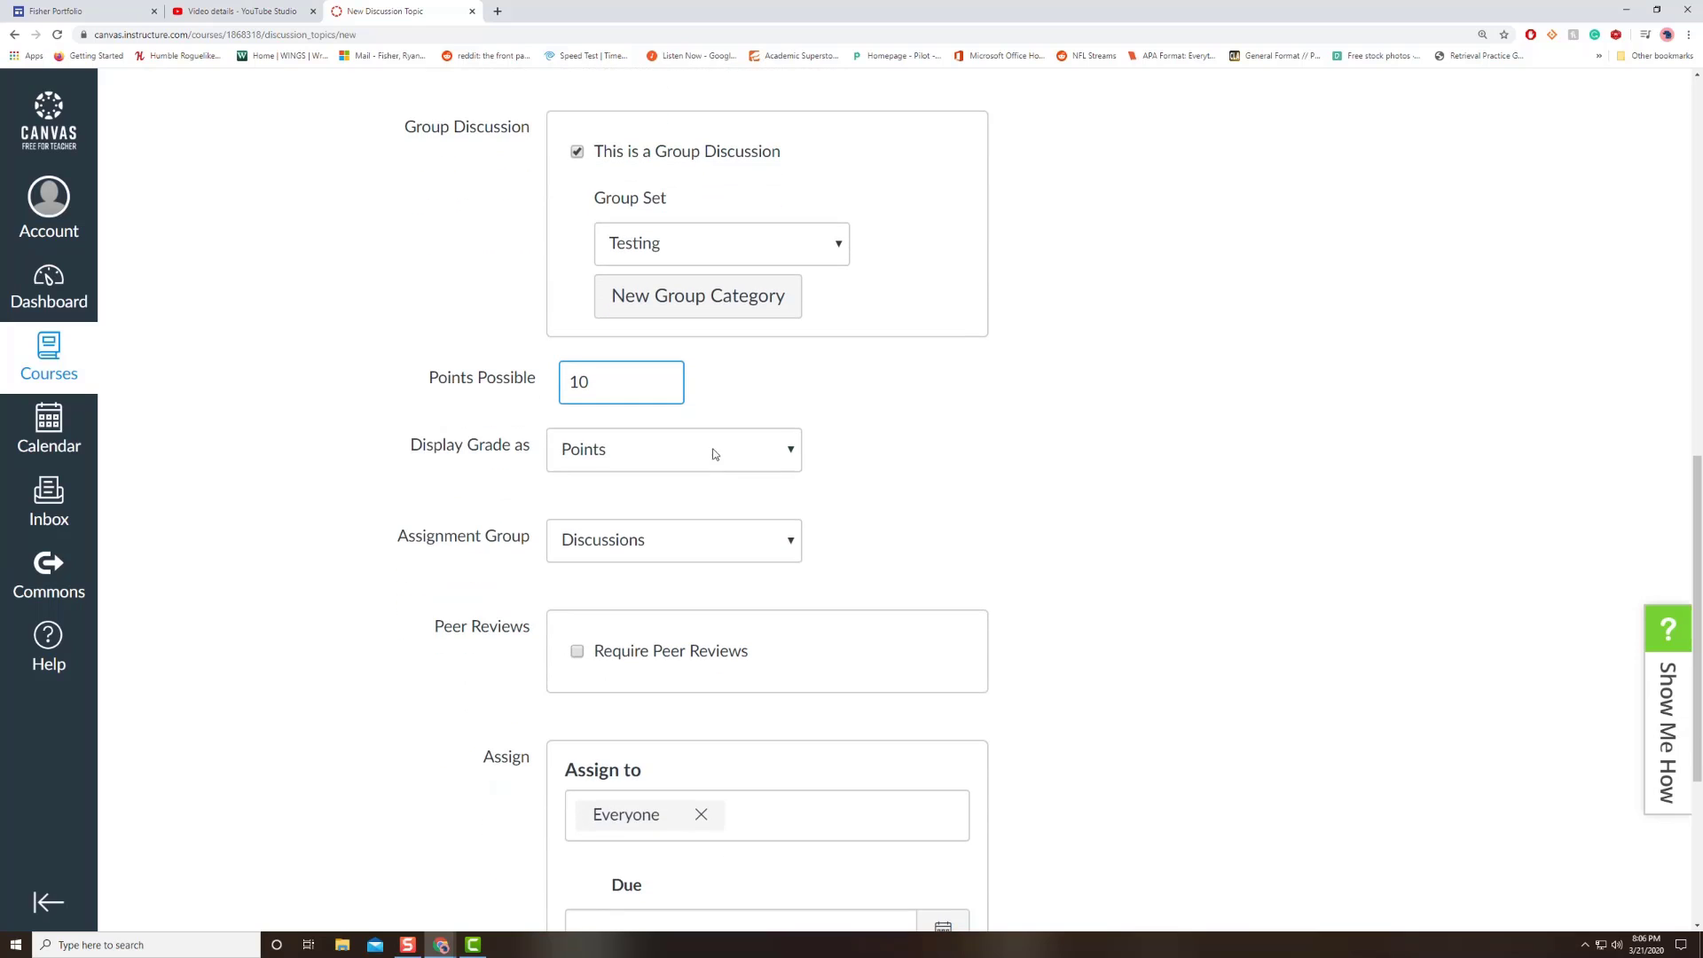
click(707, 516)
click(932, 476)
scroll(927, 478, down, 1)
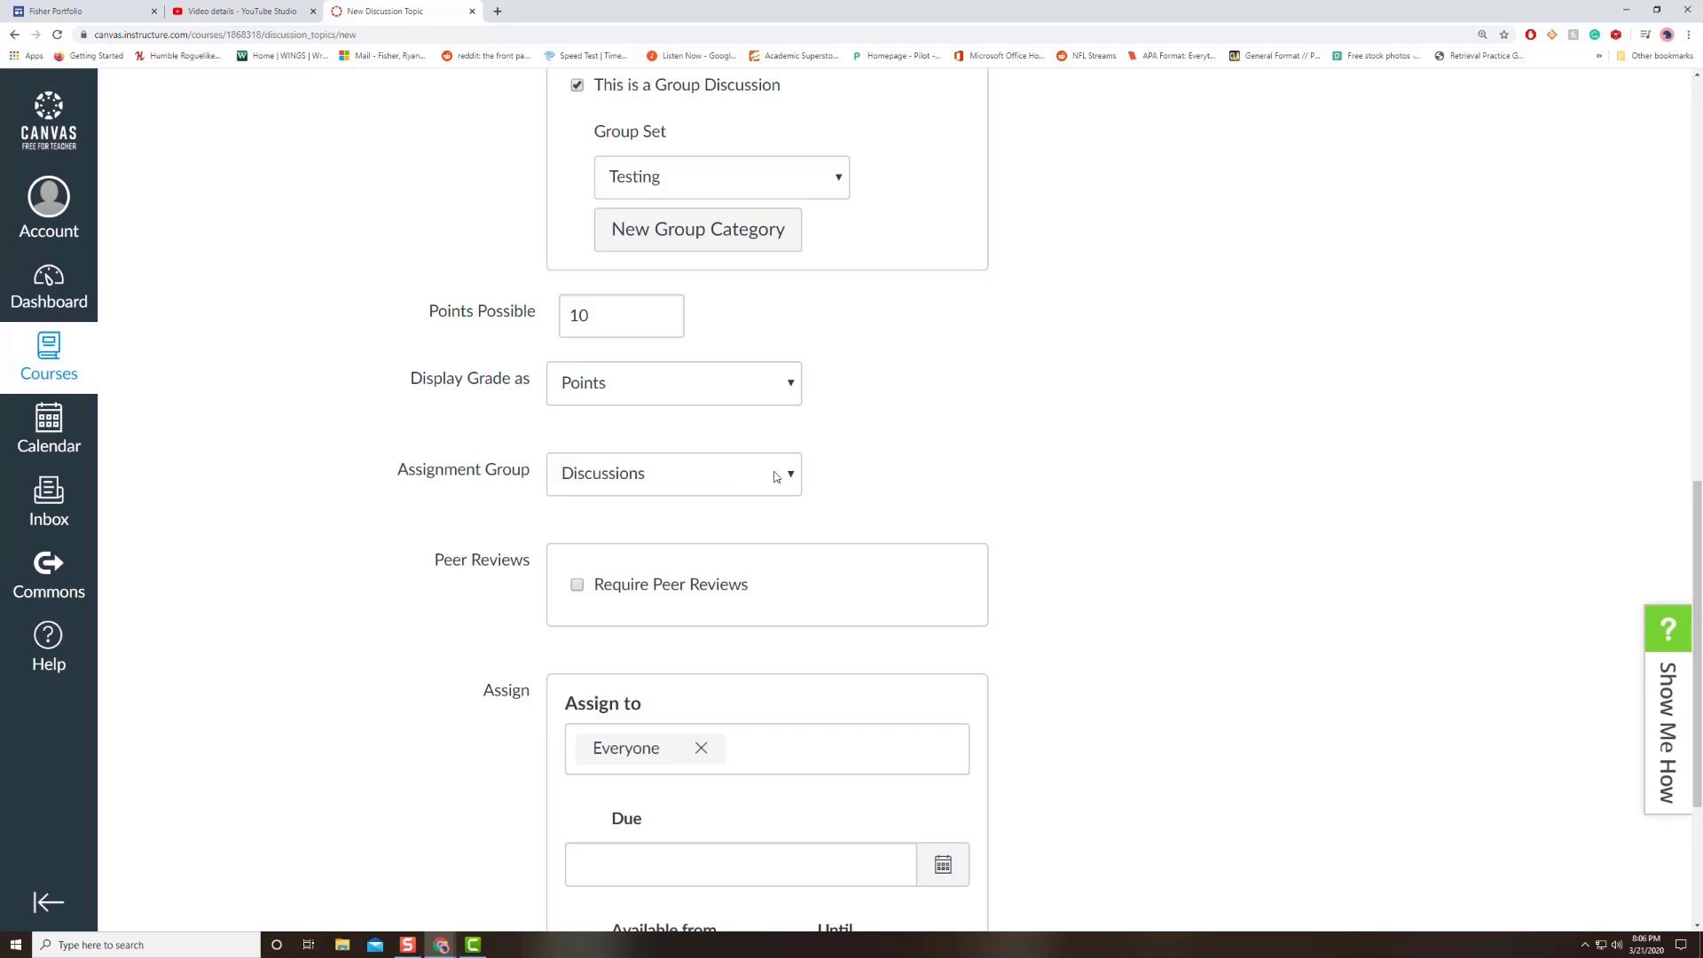
scroll(910, 462, down, 1)
click(761, 406)
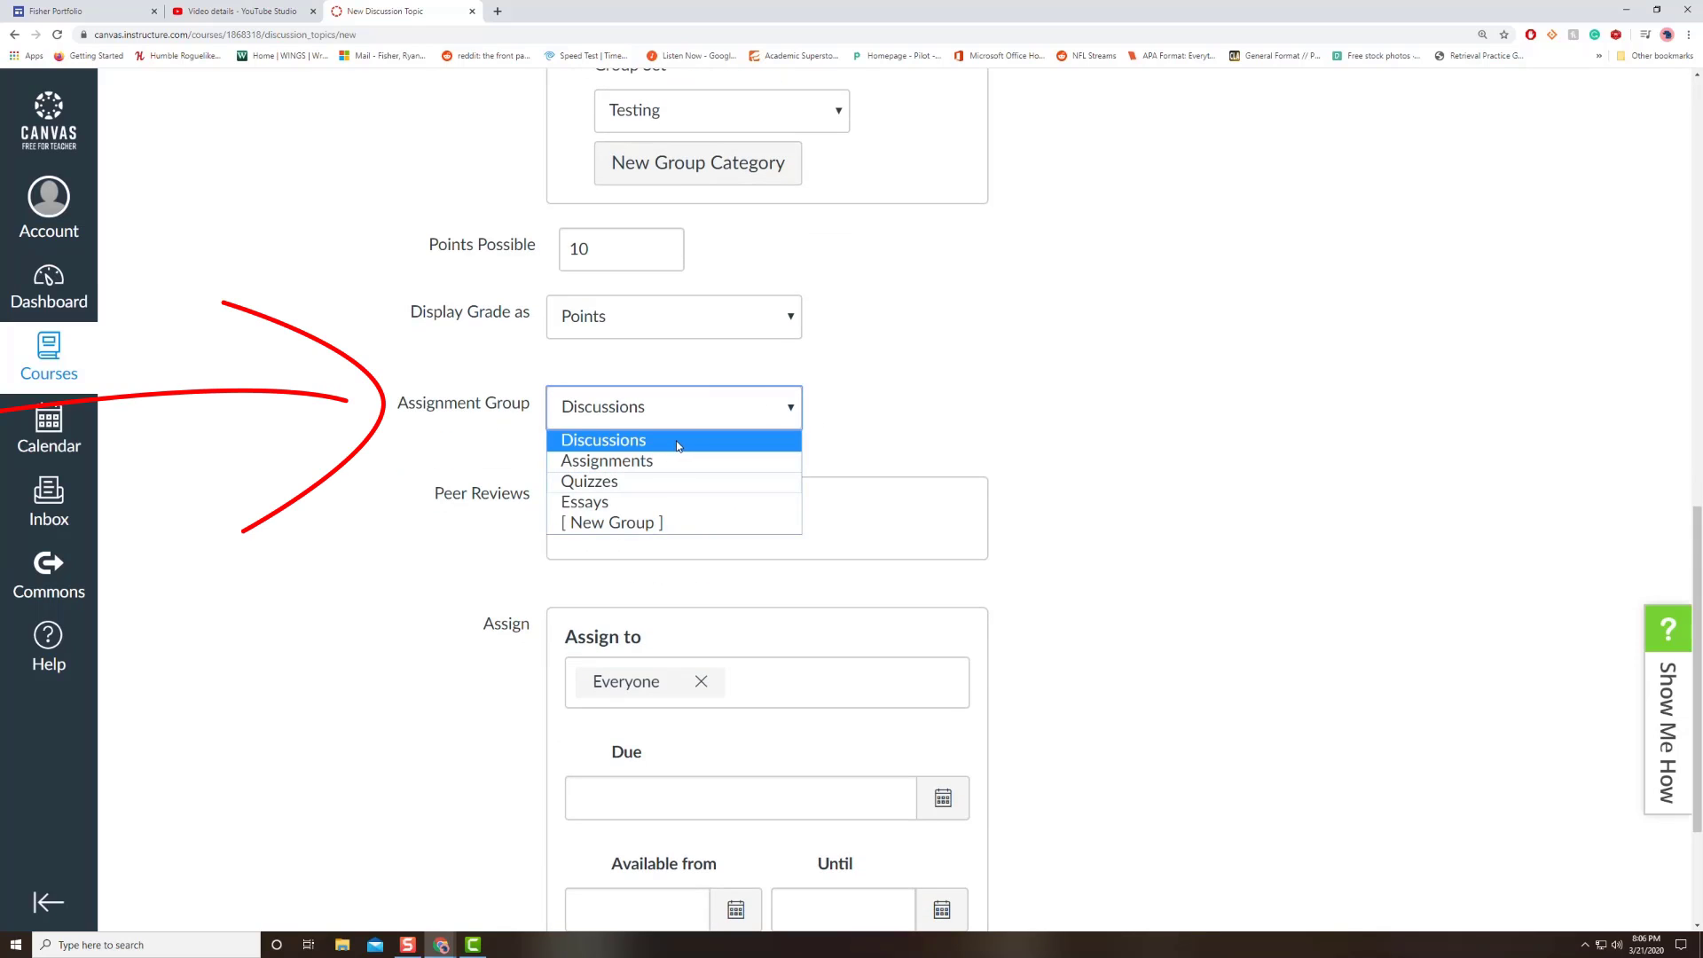
click(671, 525)
click(831, 499)
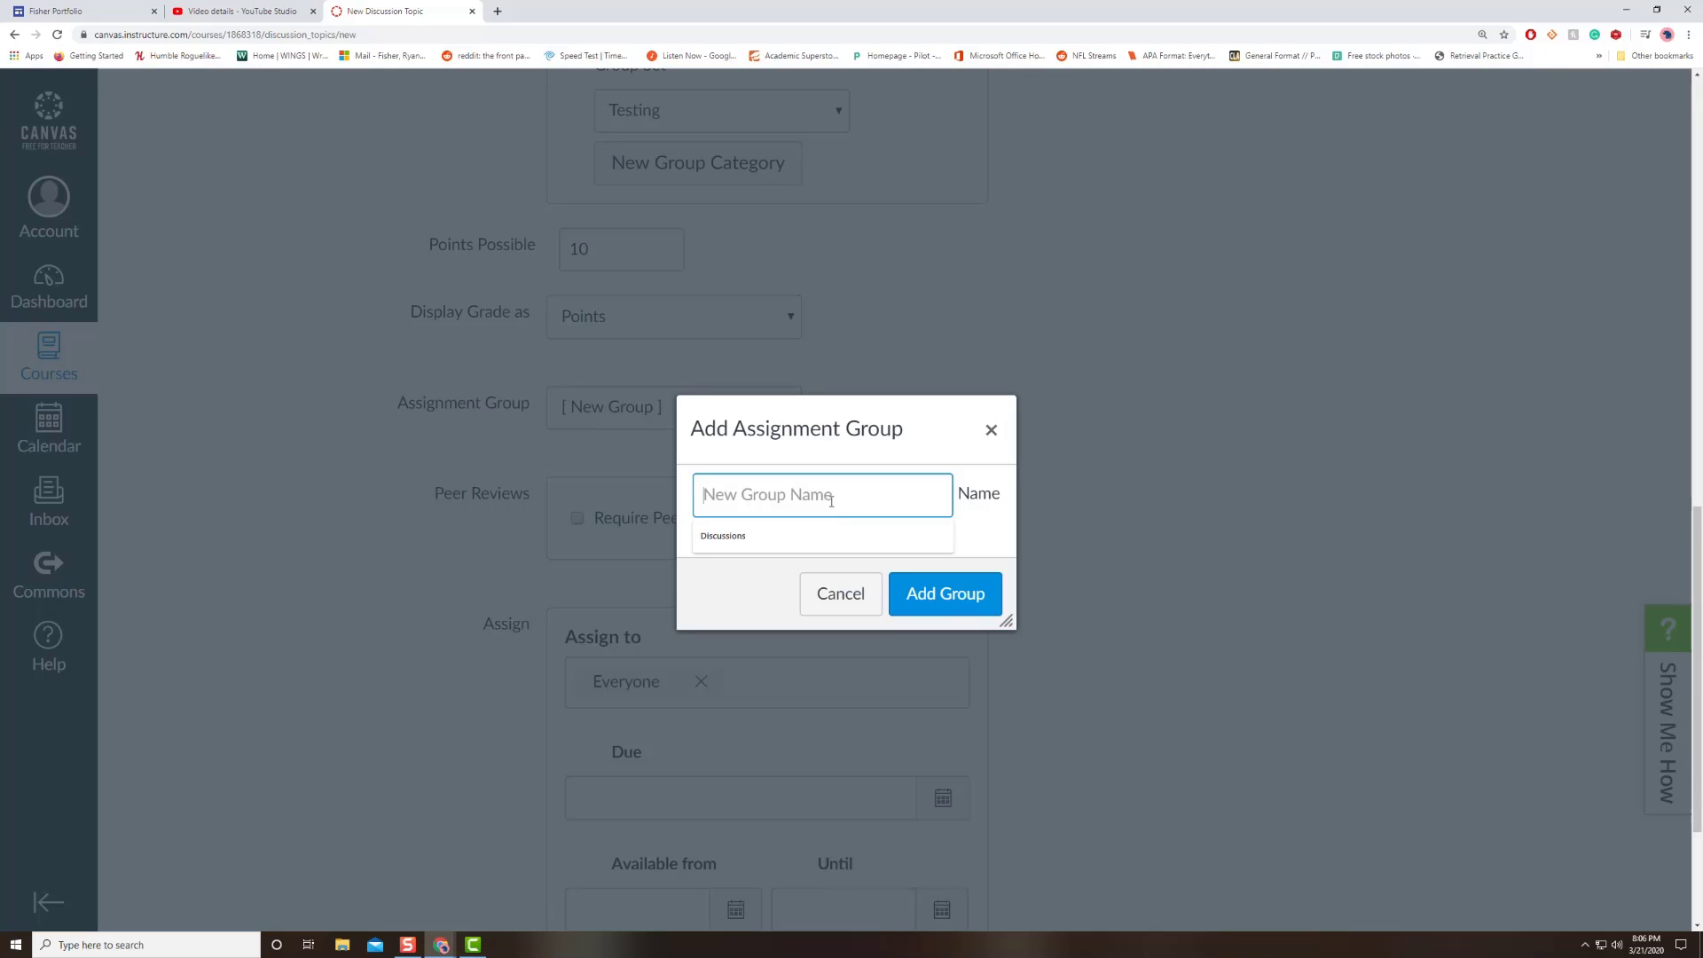
click(835, 594)
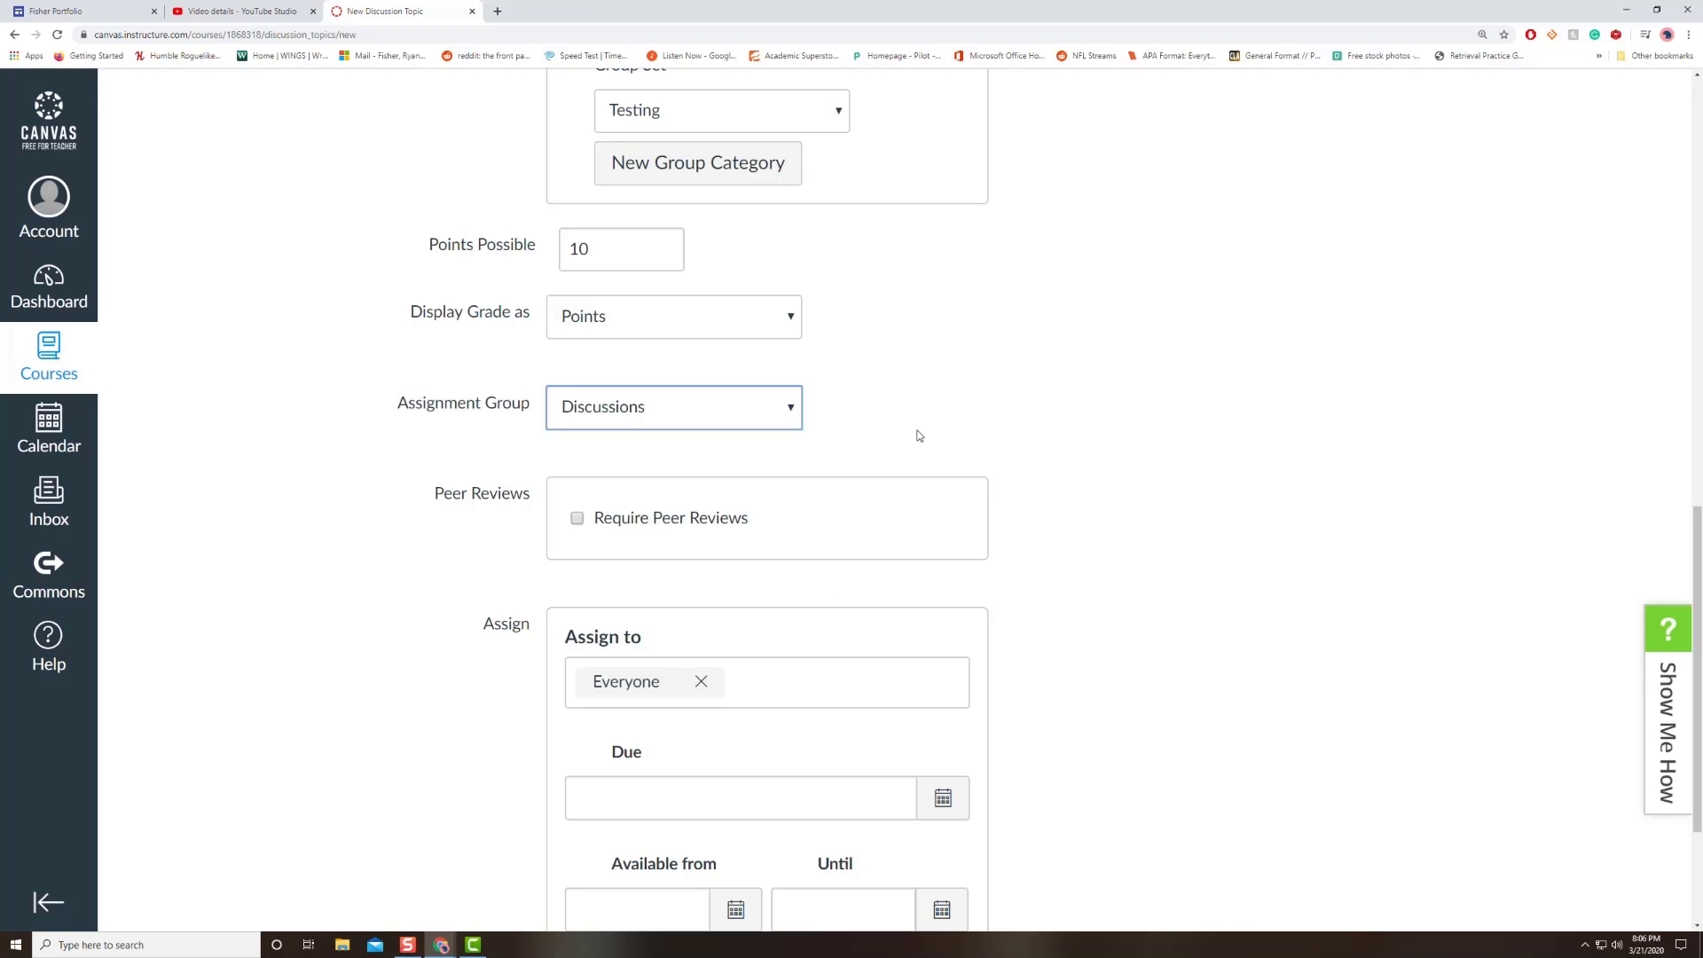
- Require peer reviews for the discussion and have them assigned automatically
scroll(701, 519, down, 2)
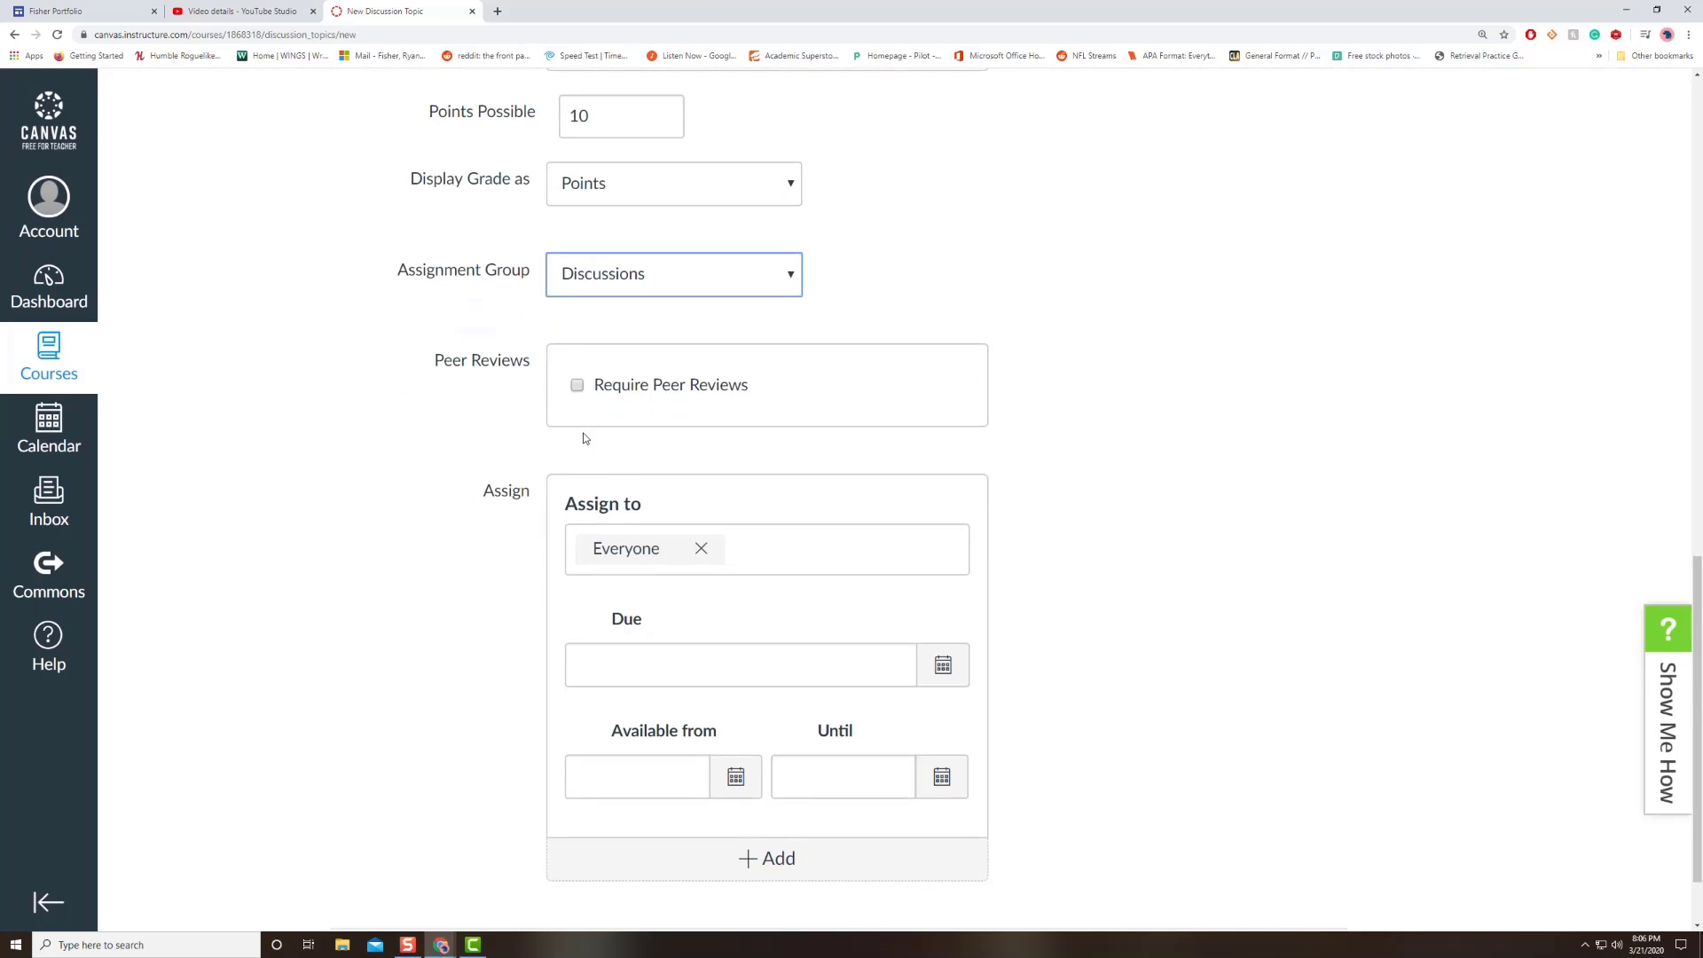
click(577, 318)
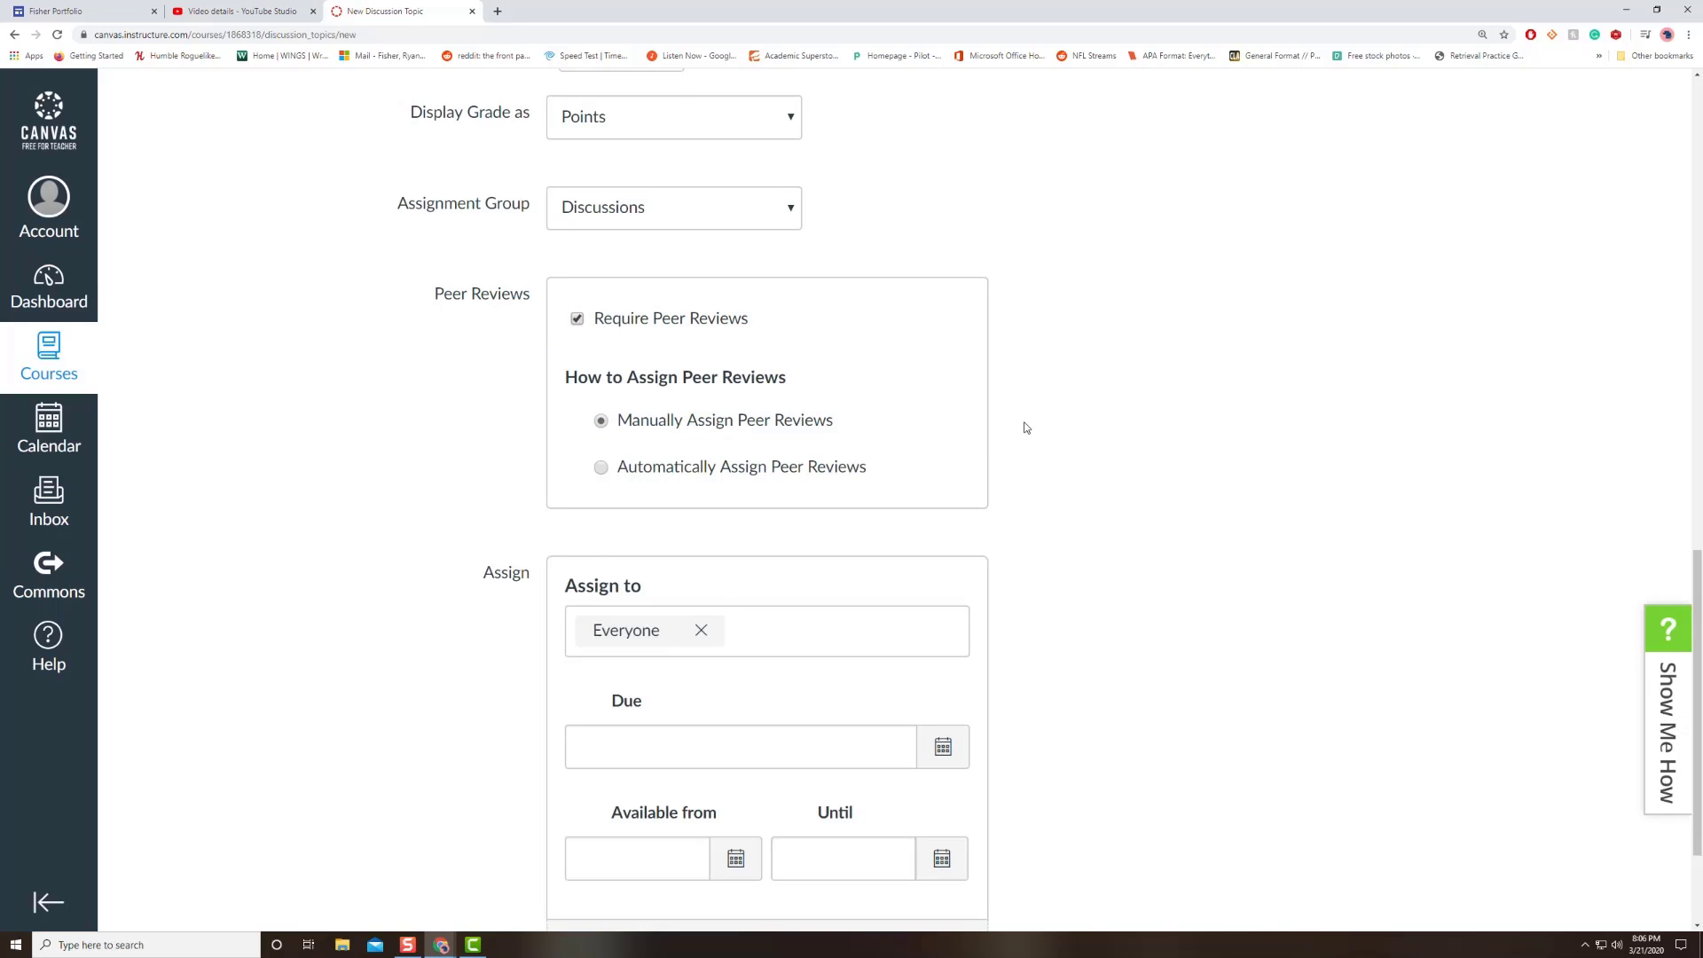
scroll(1027, 428, down, 1)
click(601, 400)
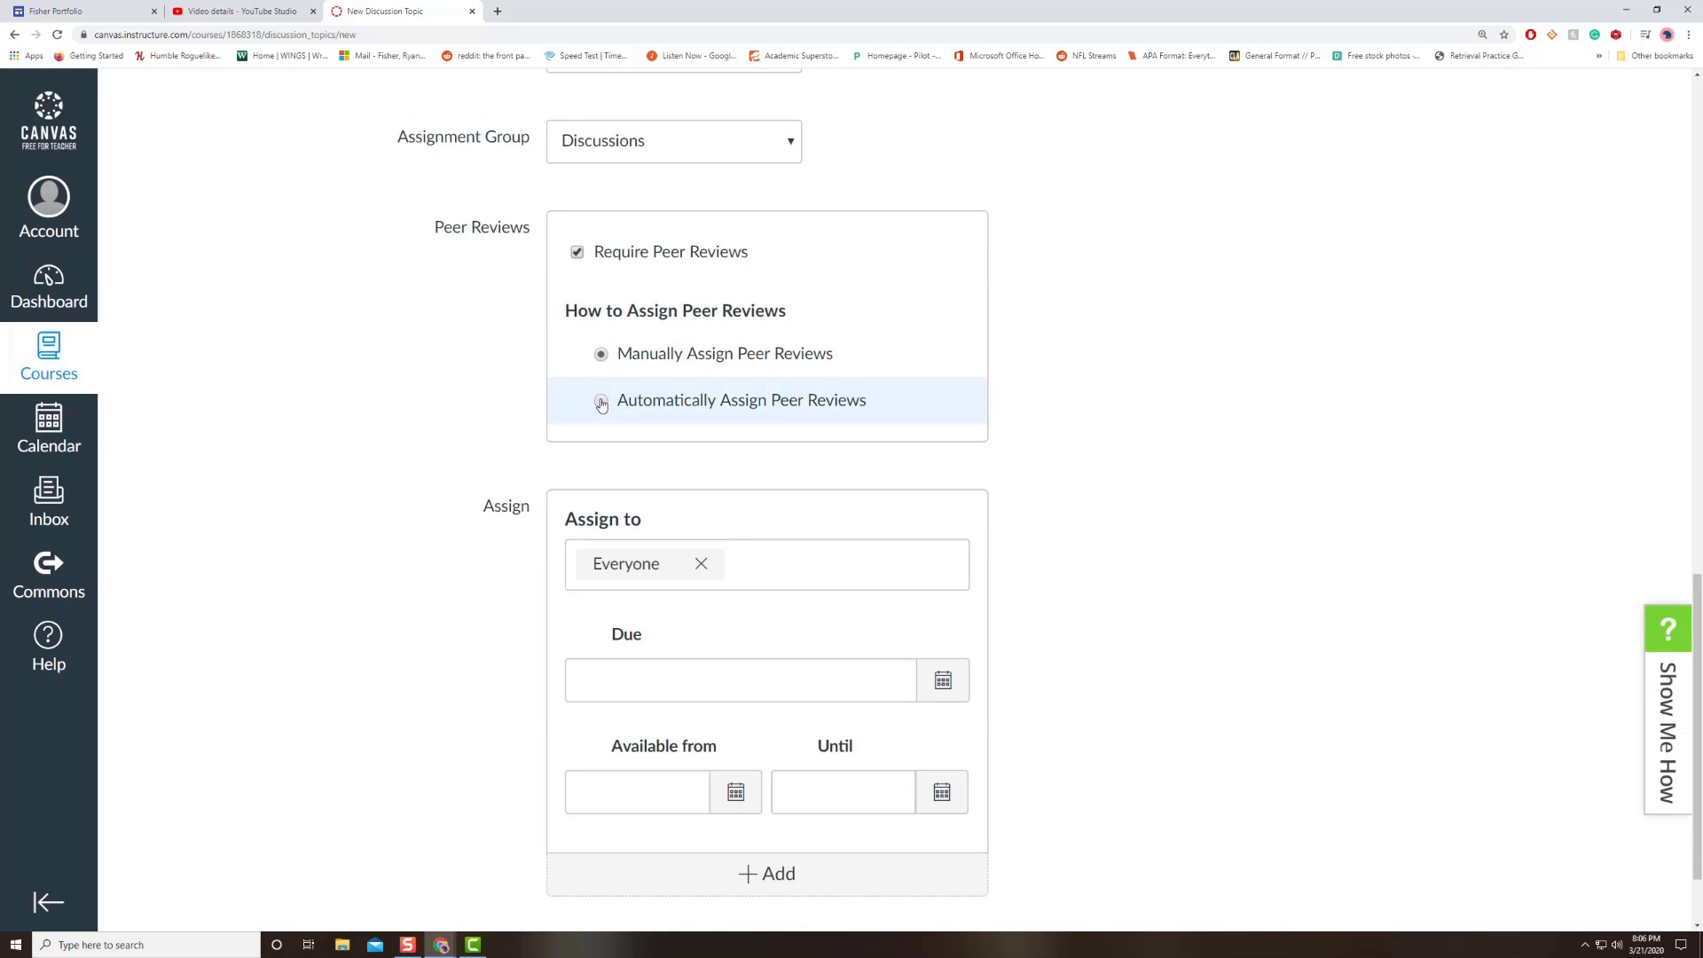
mouse_move(410, 117)
mouse_down()
mouse_move(419, 696)
mouse_move(1022, 113)
mouse_move(1036, 135)
mouse_up()
scroll(1015, 503, down, 1)
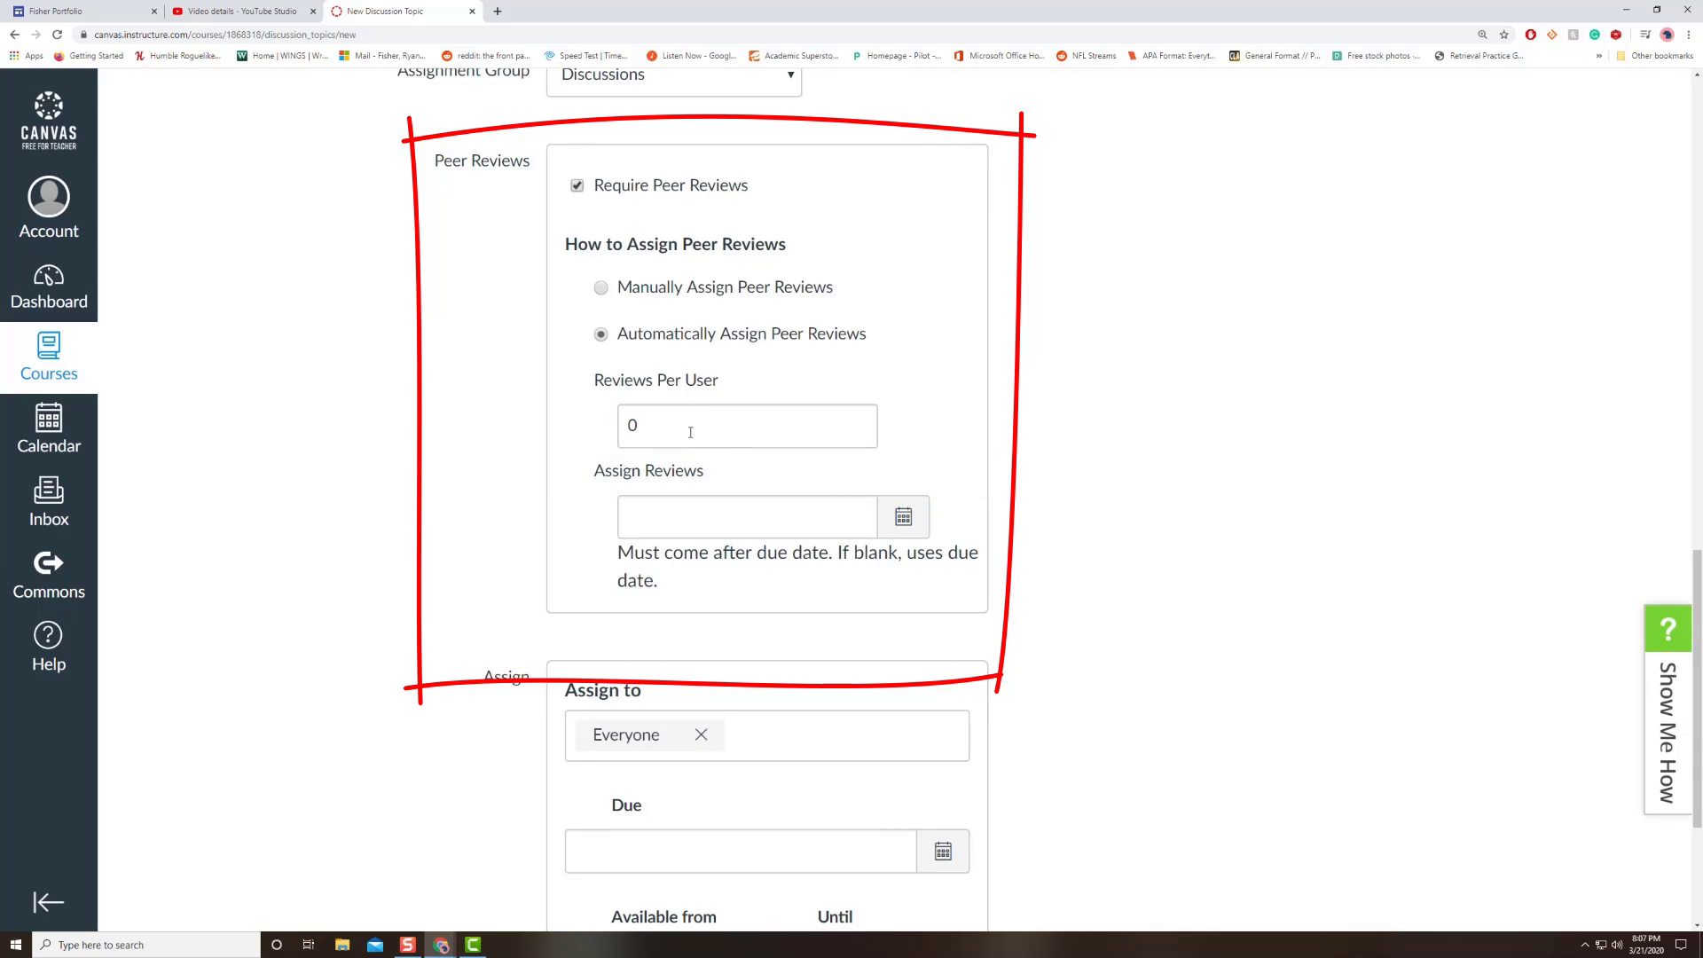
- Set the peer reviews to 2 per user and their assign date to Mar 28, 2020
drag(692, 430, 625, 426)
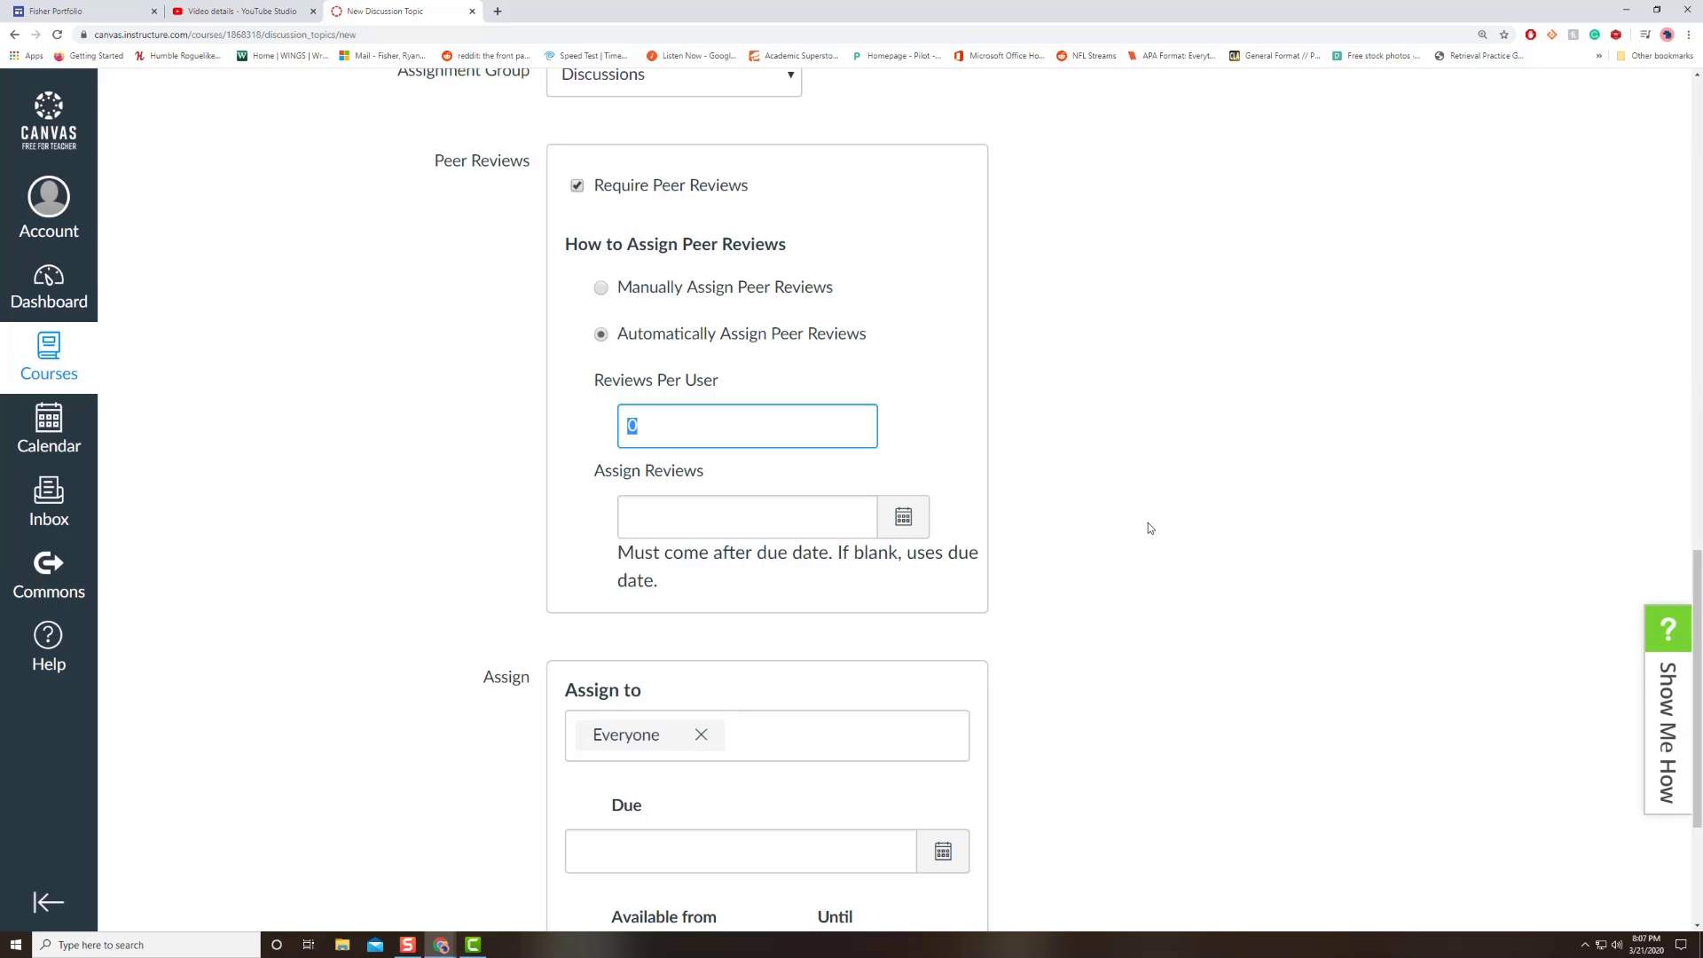
text(2)
click(902, 517)
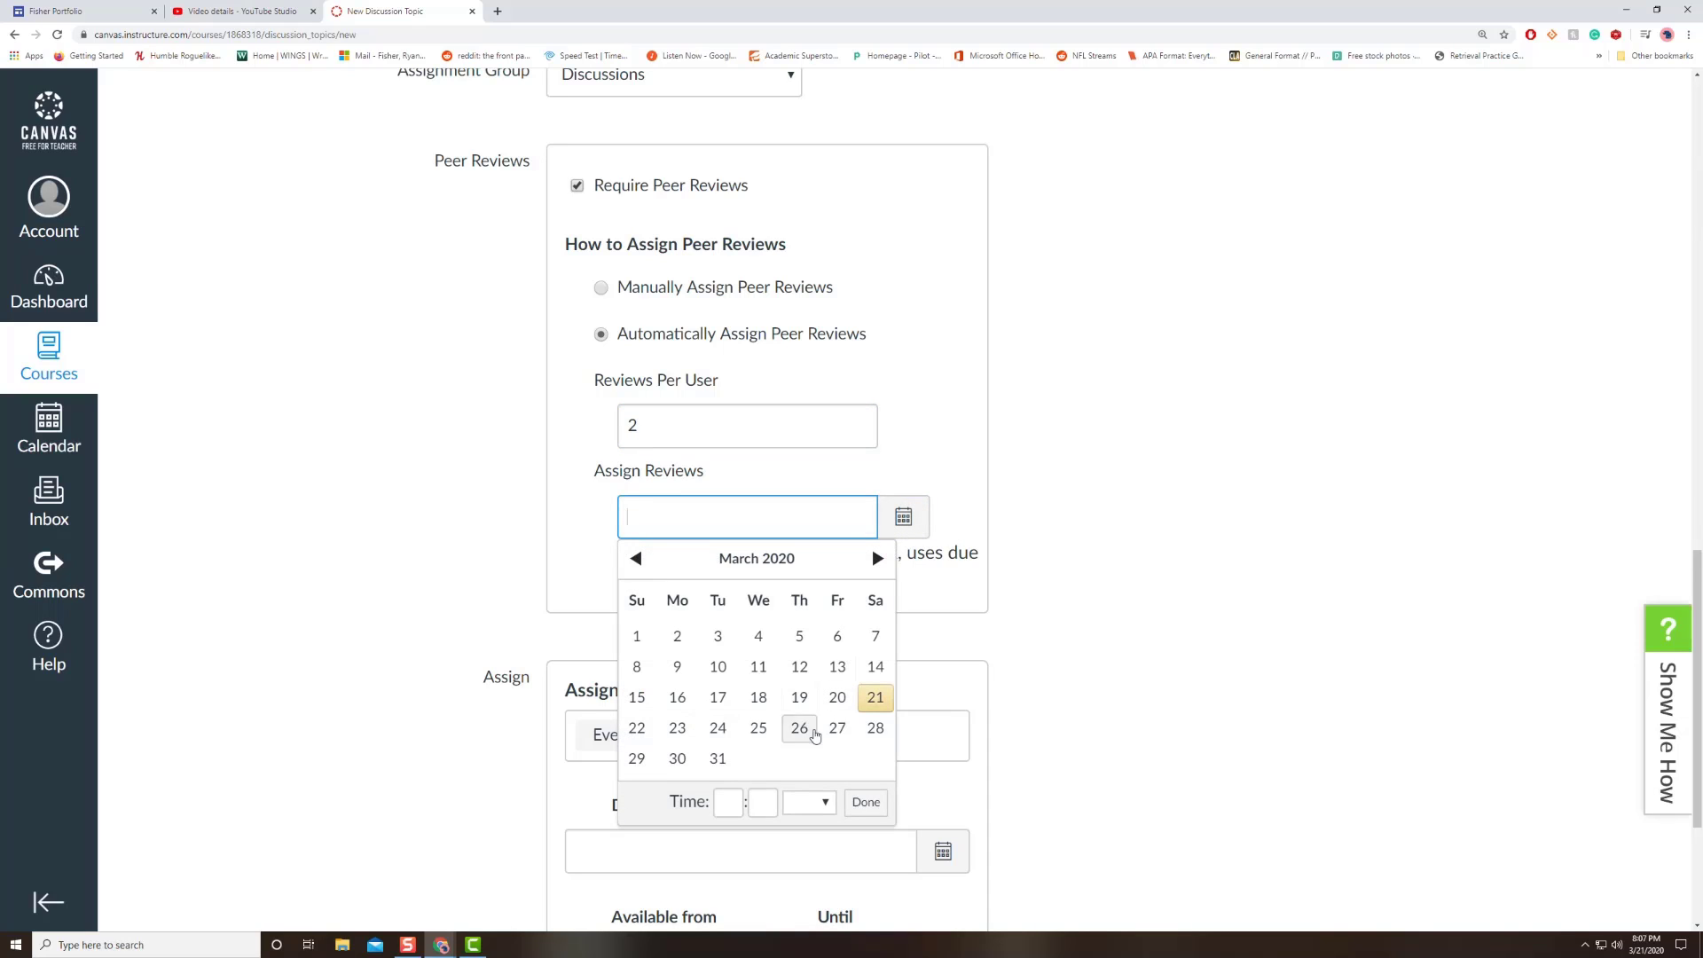
click(873, 729)
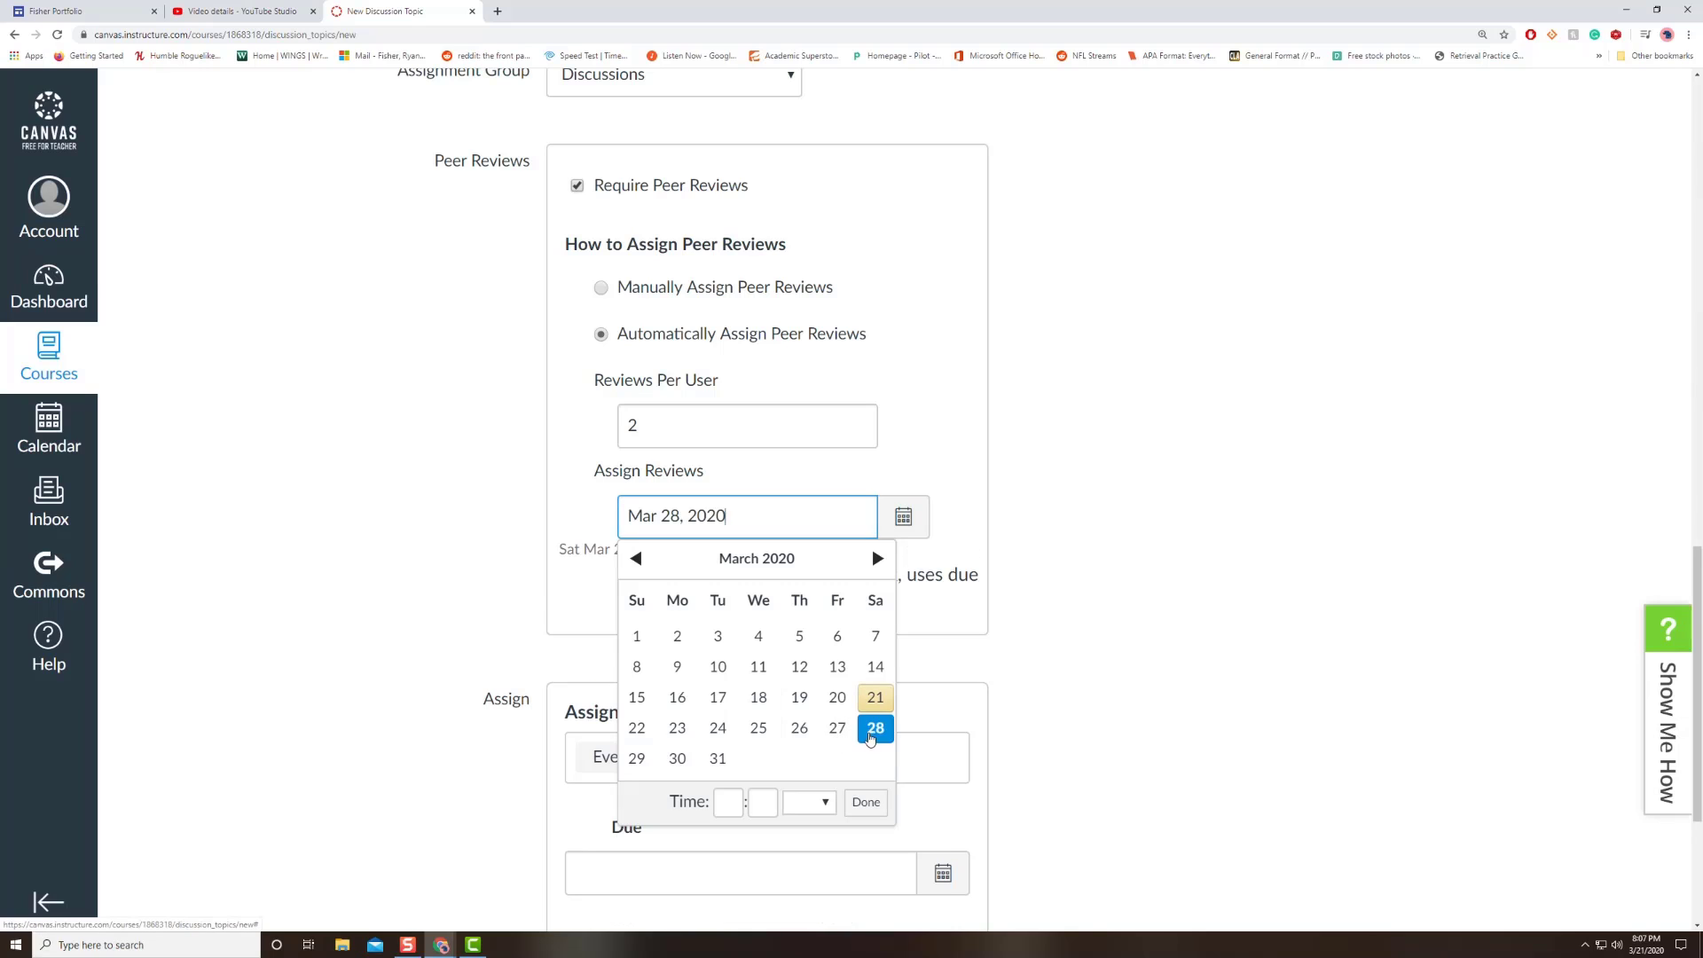
click(1142, 578)
- Set the discussion's due date for Everyone to Mar 24, 2020 at 11:59pm
scroll(1129, 568, down, 3)
click(955, 611)
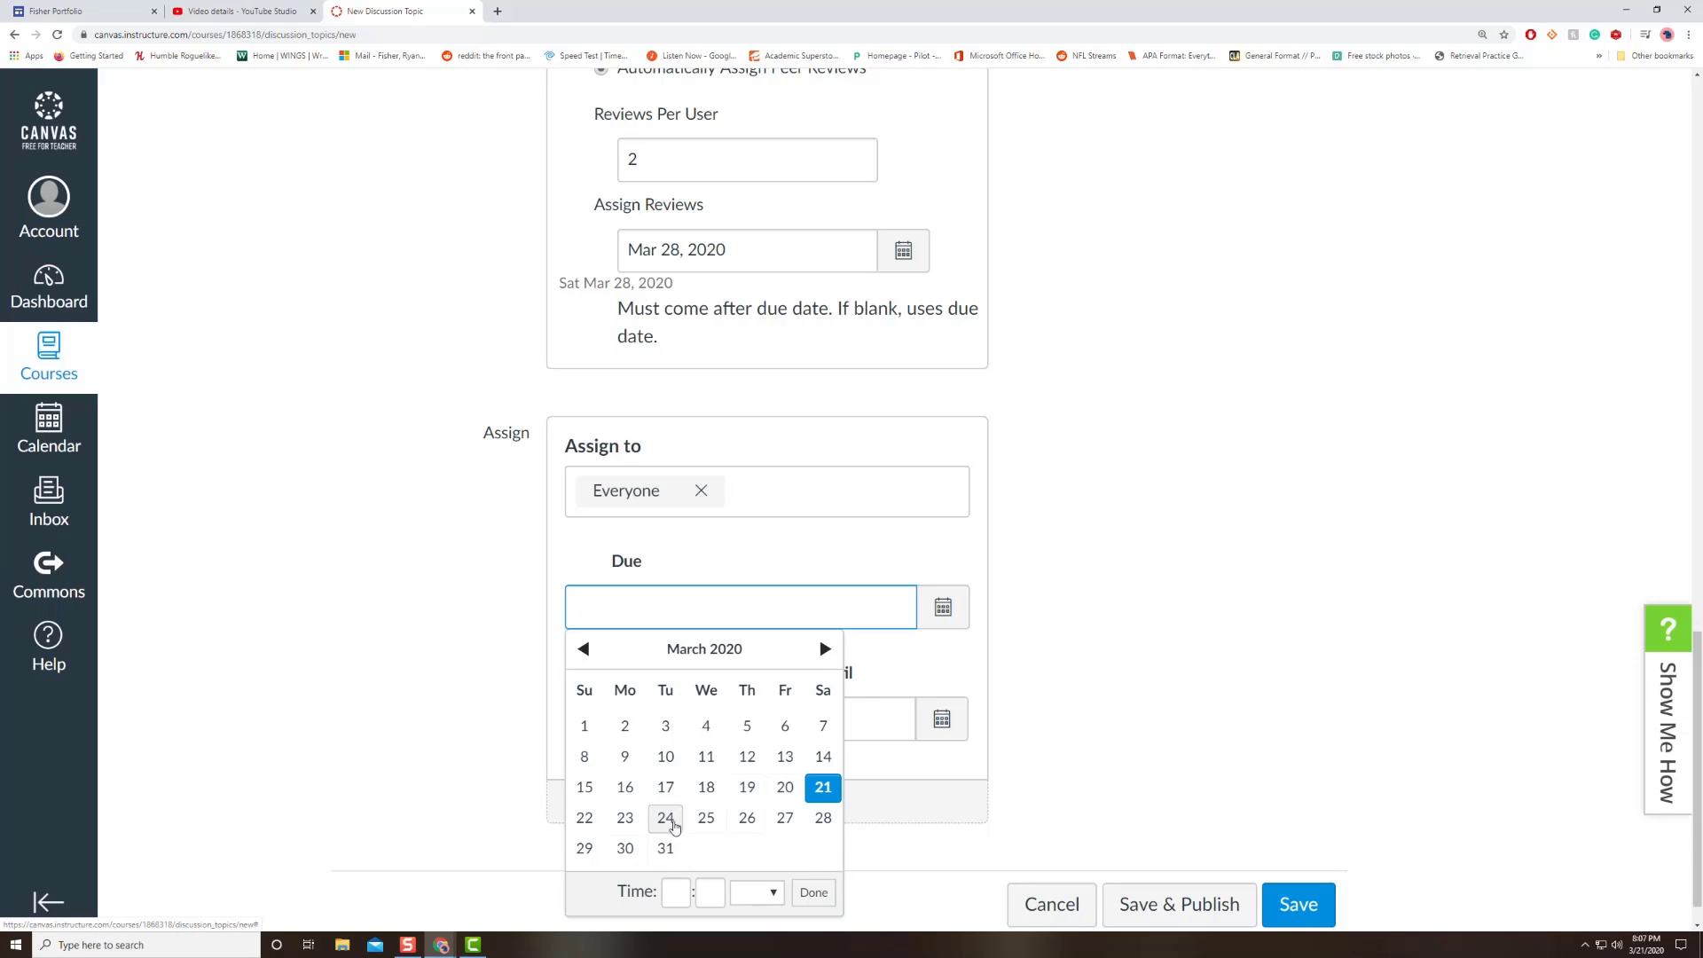
click(665, 817)
click(1101, 659)
scroll(1101, 659, down, 1)
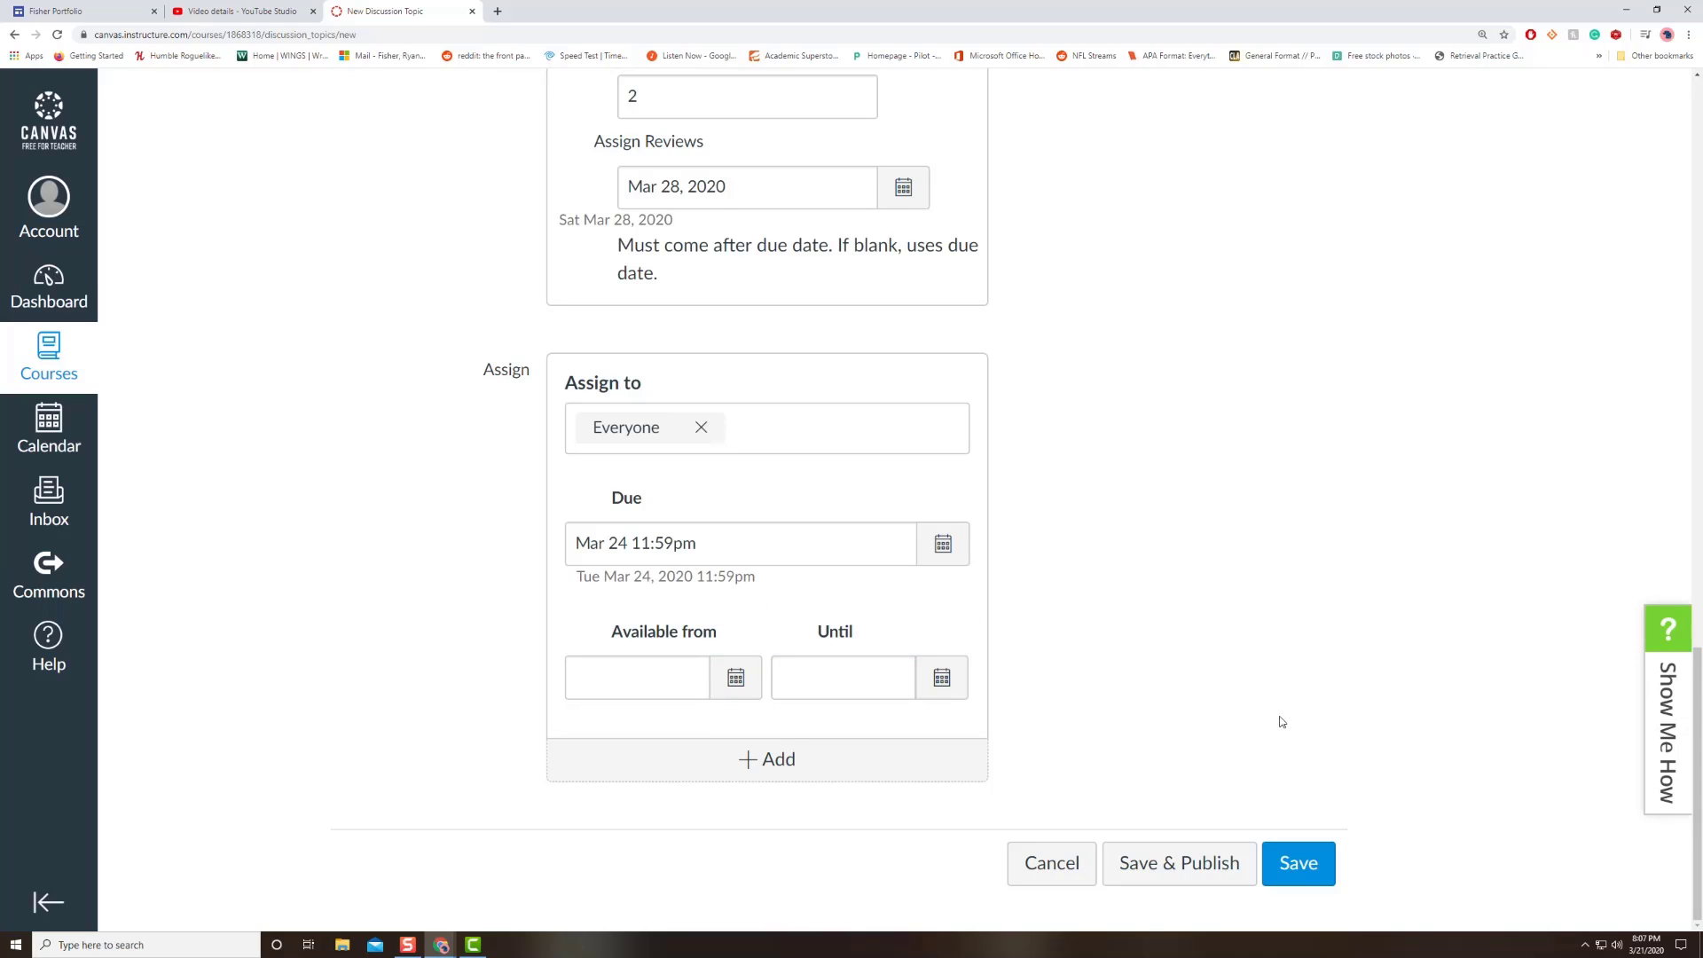
- Save and publish the Week 2 discussion, and return to the course's discussion list
click(1192, 874)
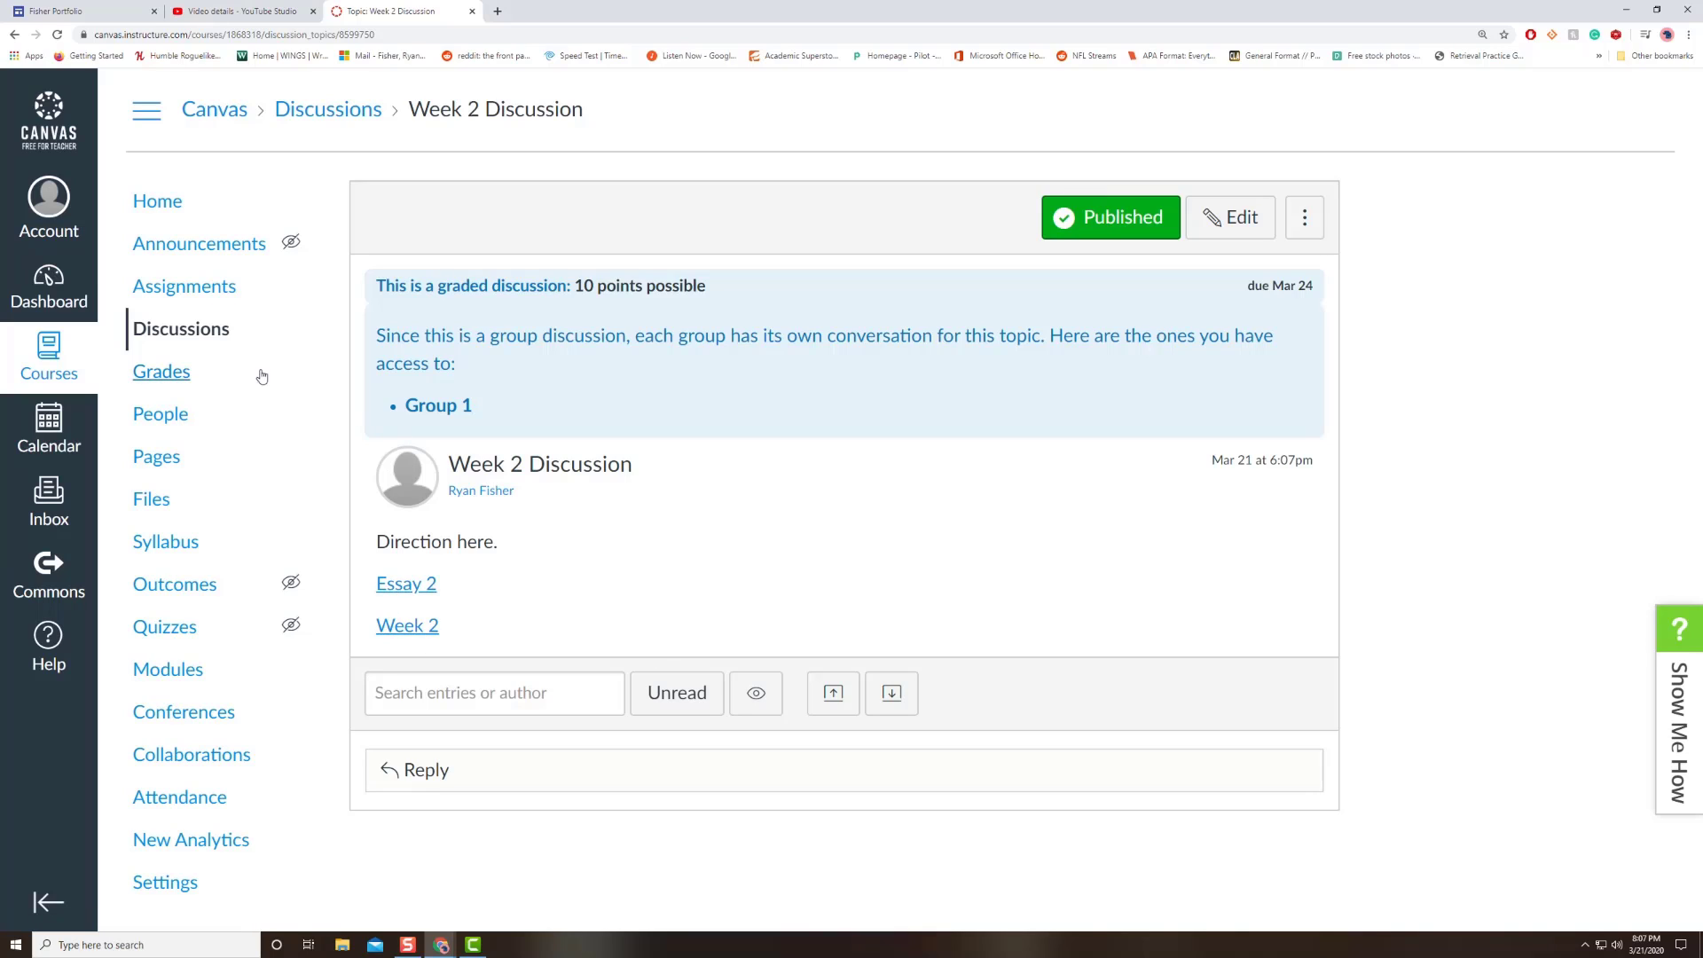
click(202, 335)
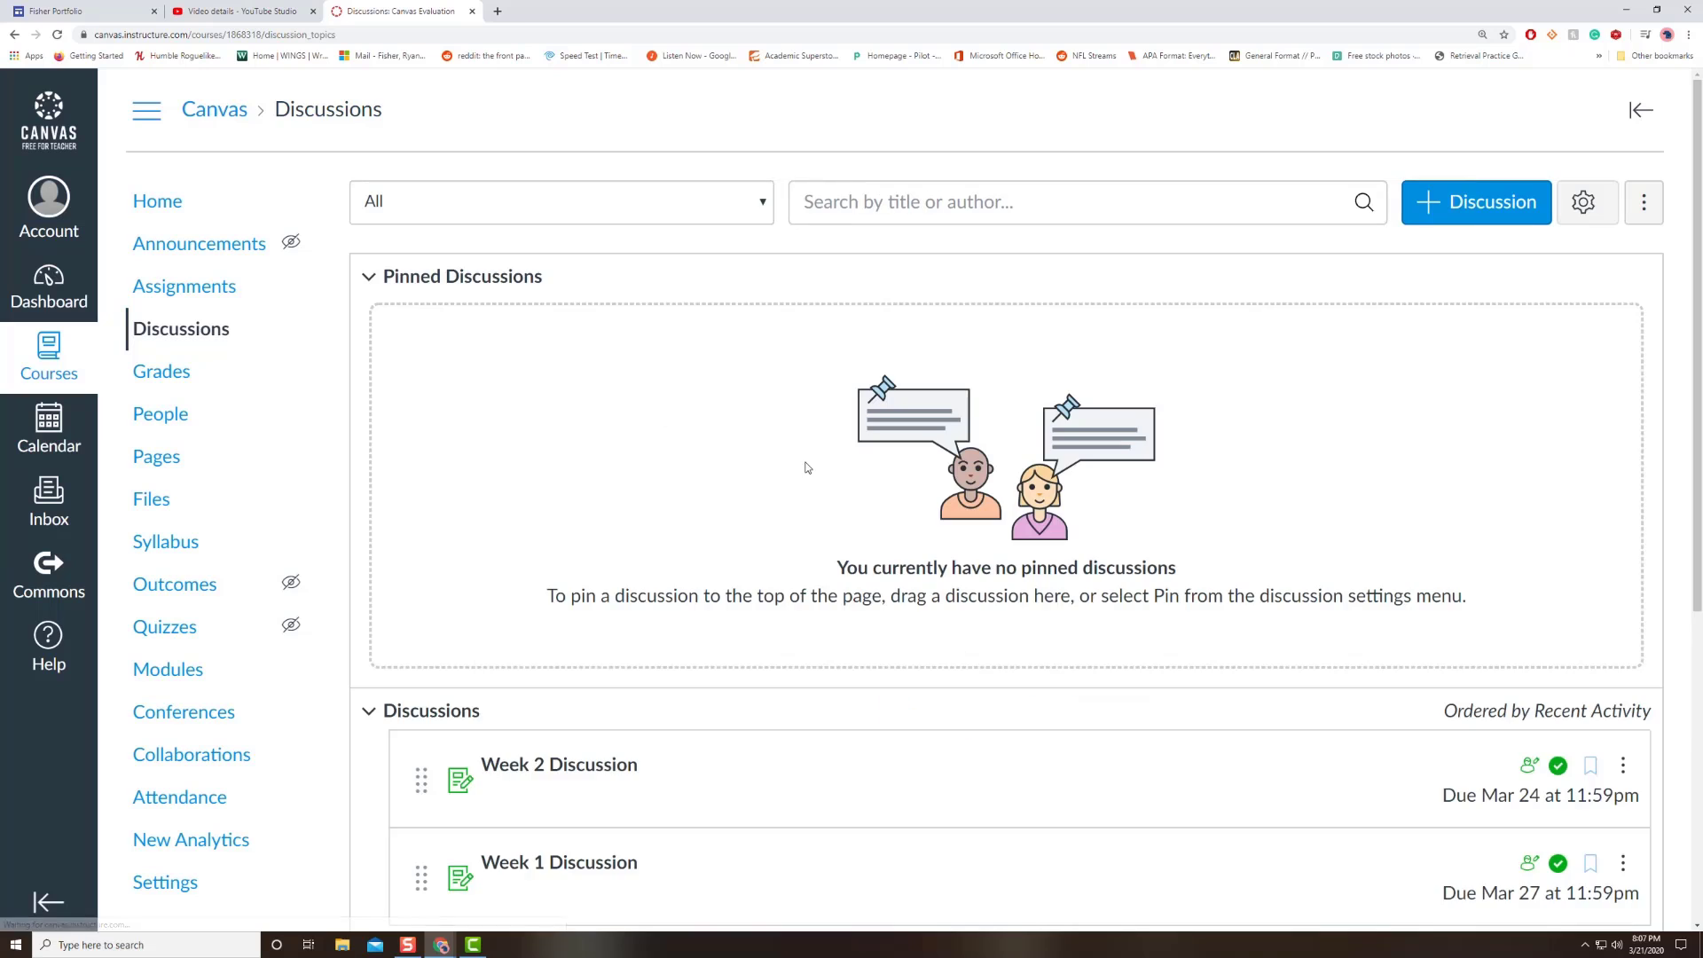
- Pin the Week 1 Discussion by moving it into the Pinned Discussions section
scroll(801, 465, down, 2)
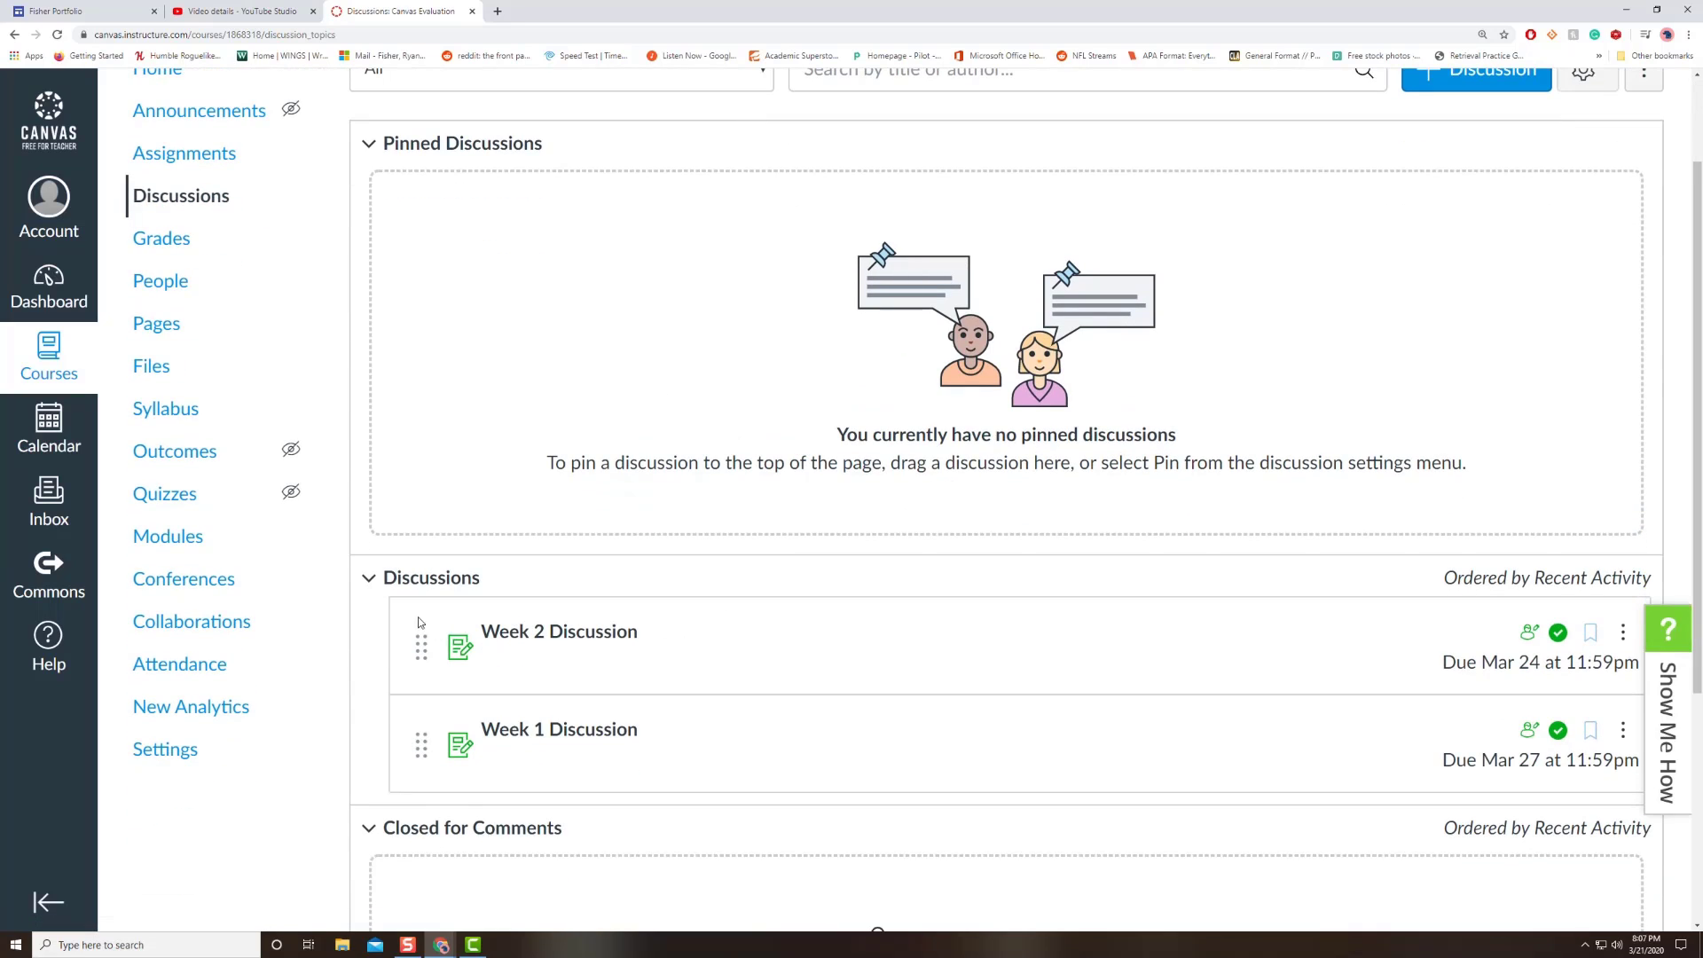
scroll(394, 594, down, 1)
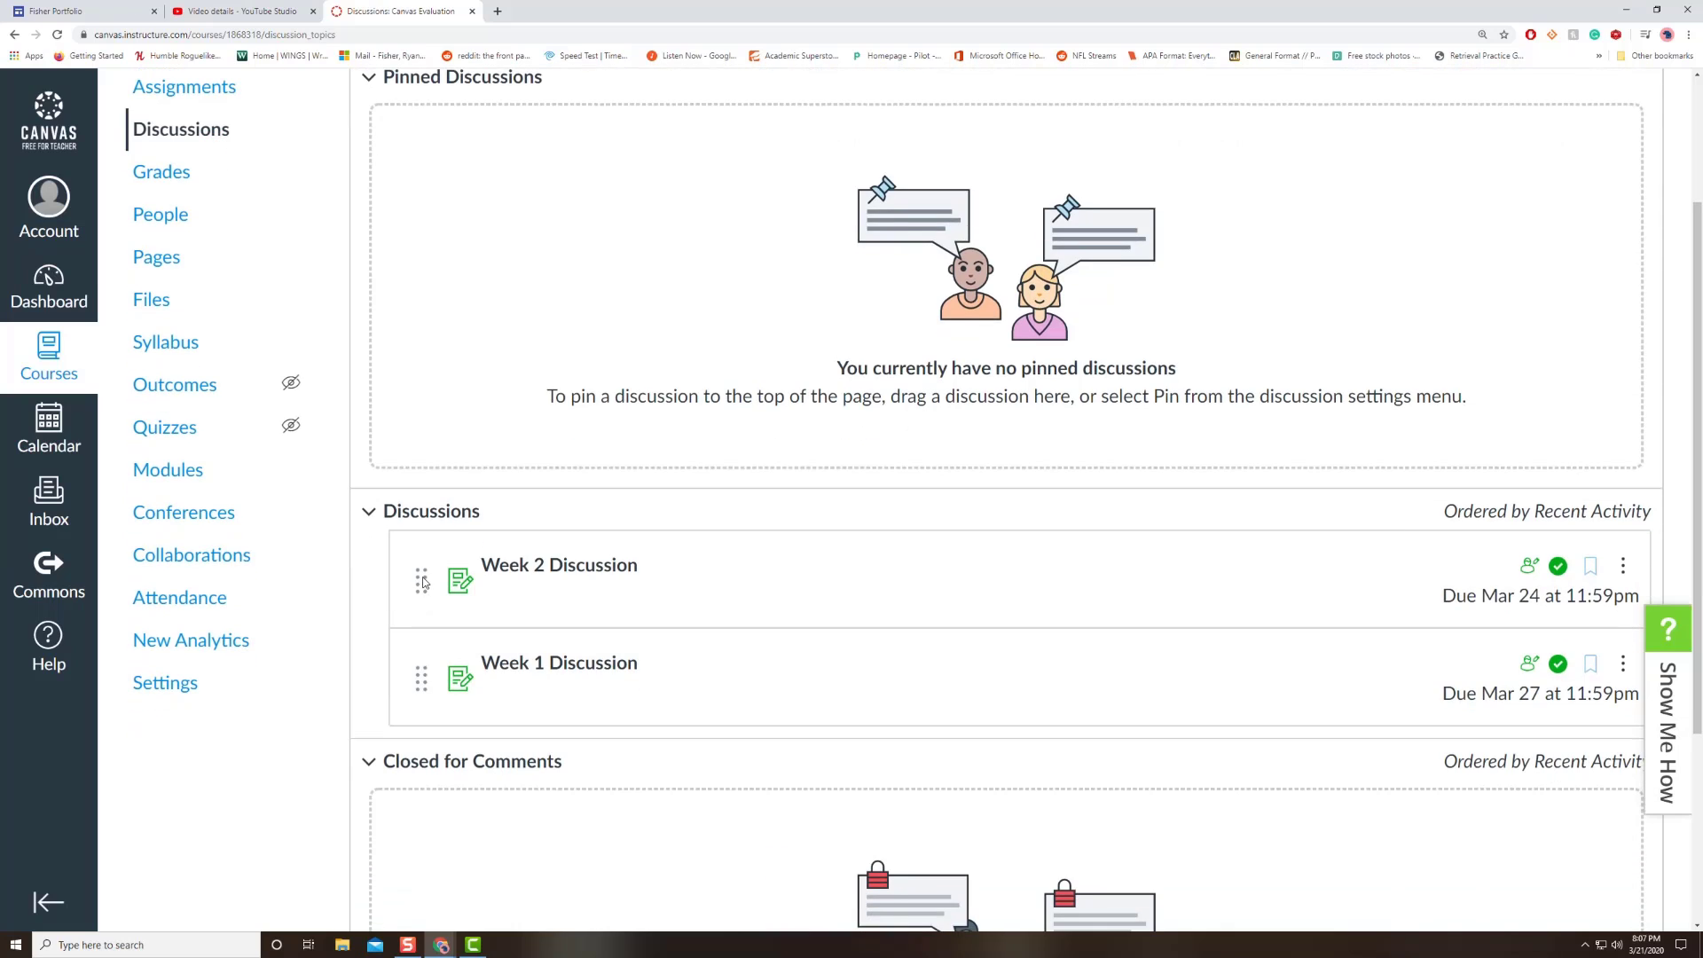
mouse_move(422, 582)
mouse_down()
mouse_move(411, 756)
mouse_move(413, 575)
mouse_up()
drag(417, 683, 428, 461)
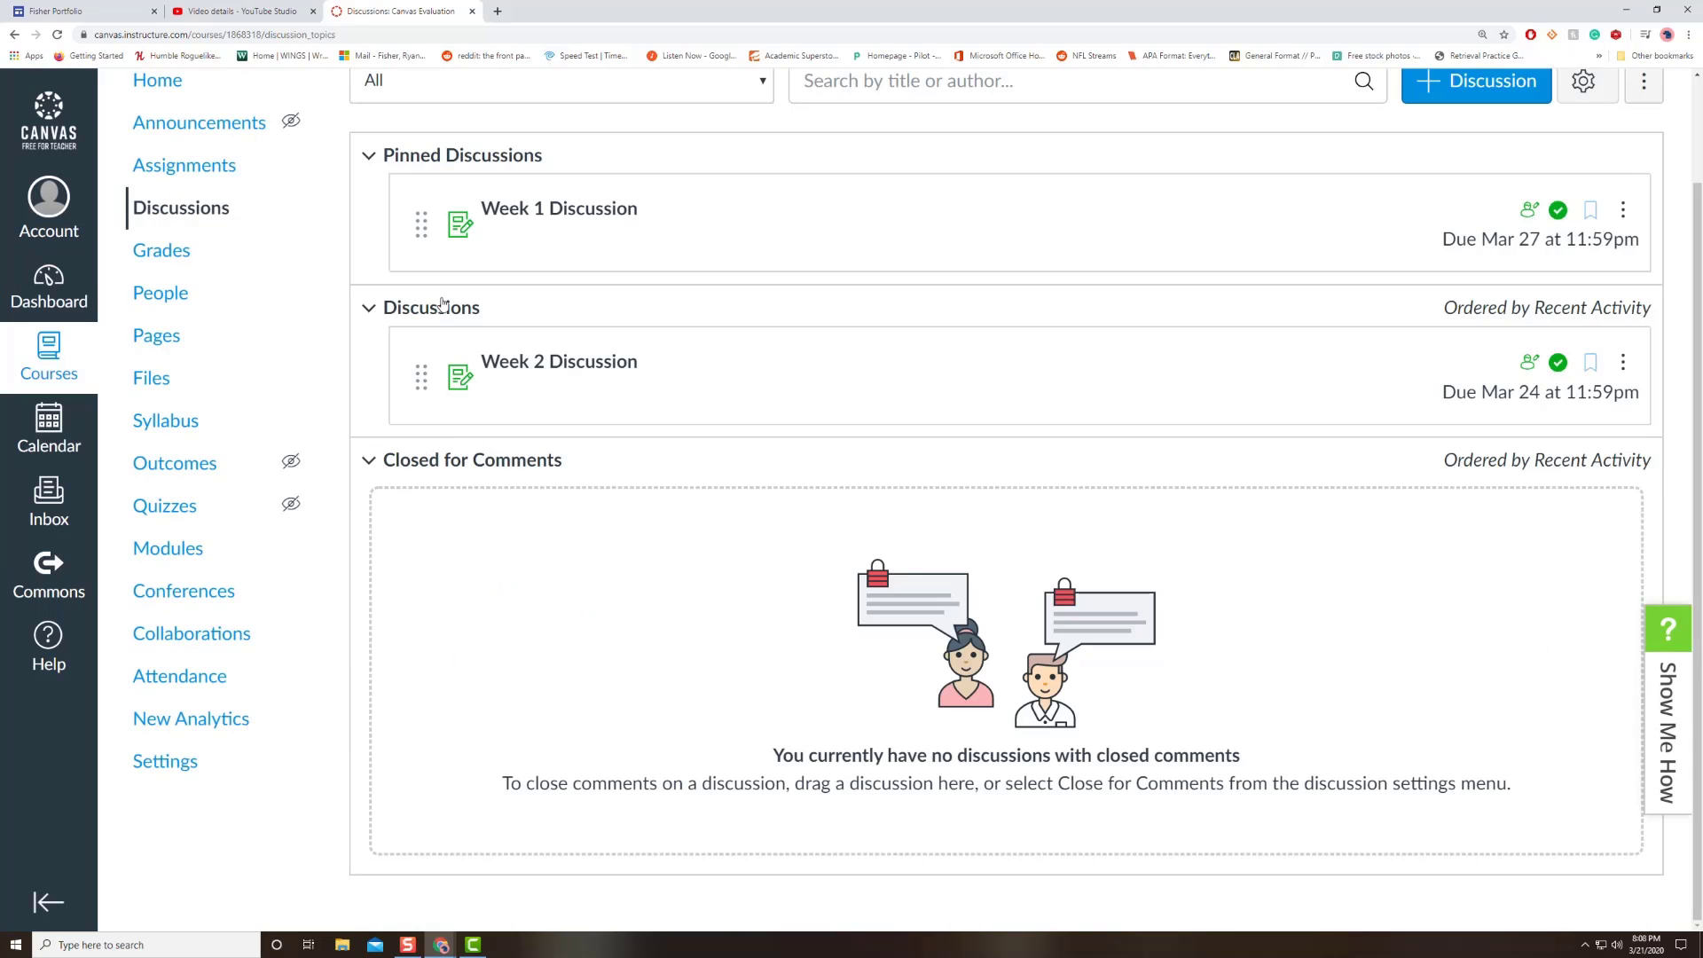
- Pin the Week 2 Discussion by moving it below the Week 1 Discussion in the Pinned Discussions section
drag(422, 228, 431, 440)
scroll(443, 451, up, 2)
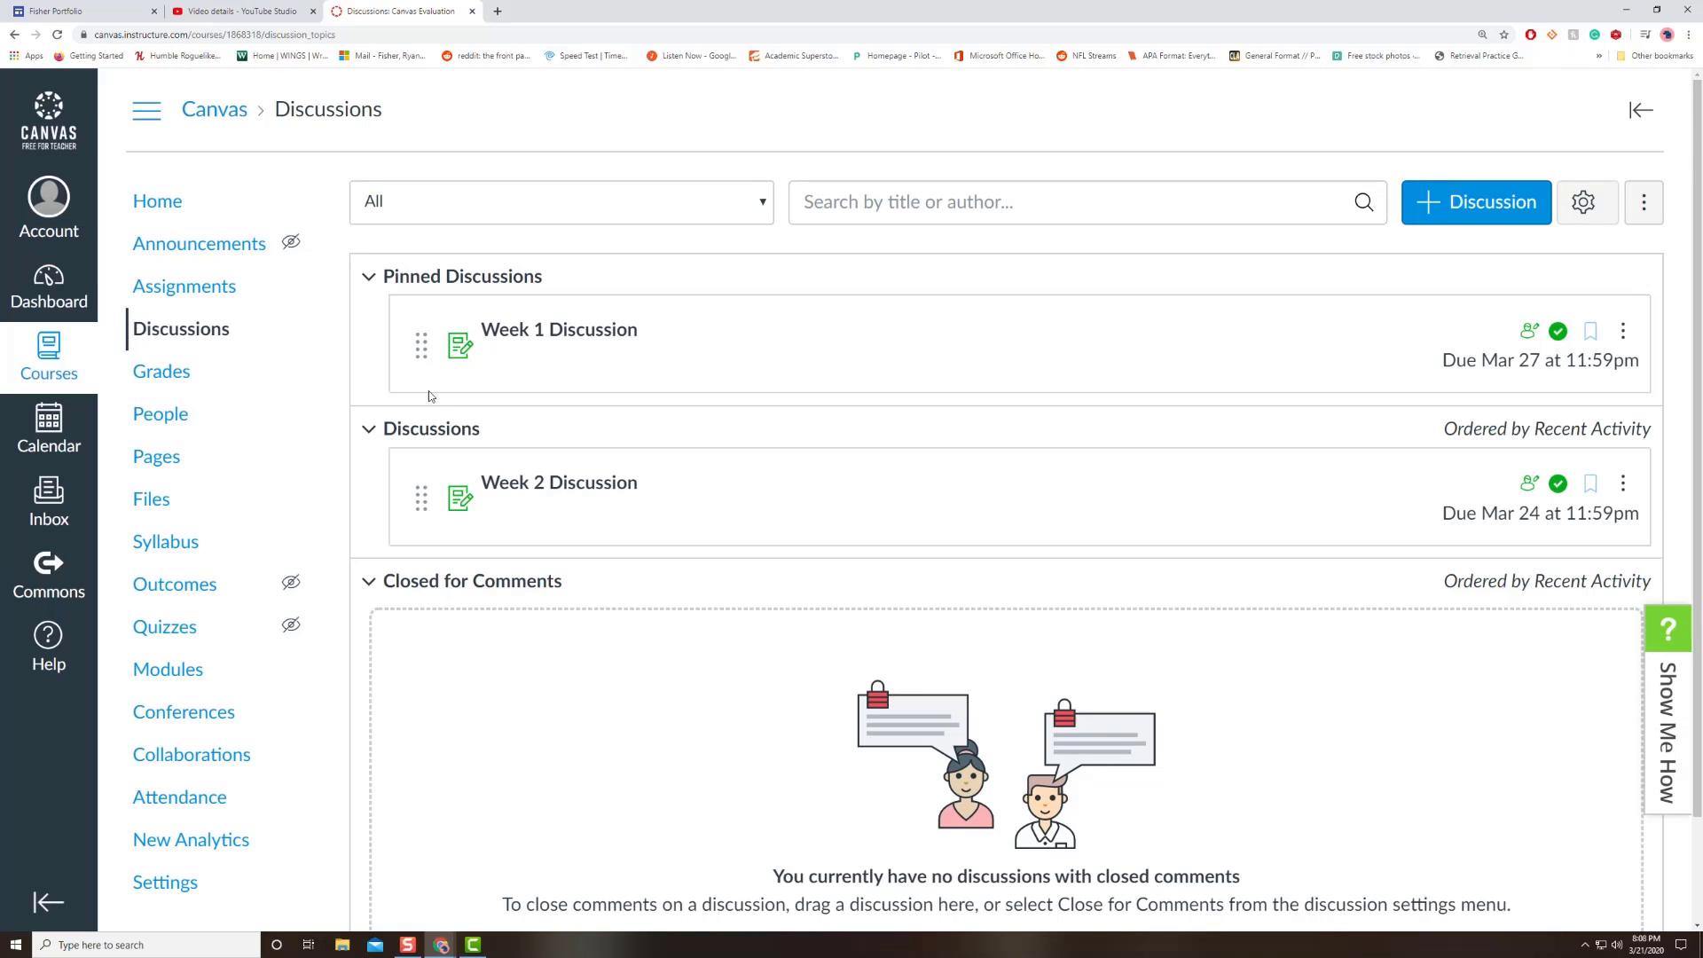
drag(420, 507, 448, 475)
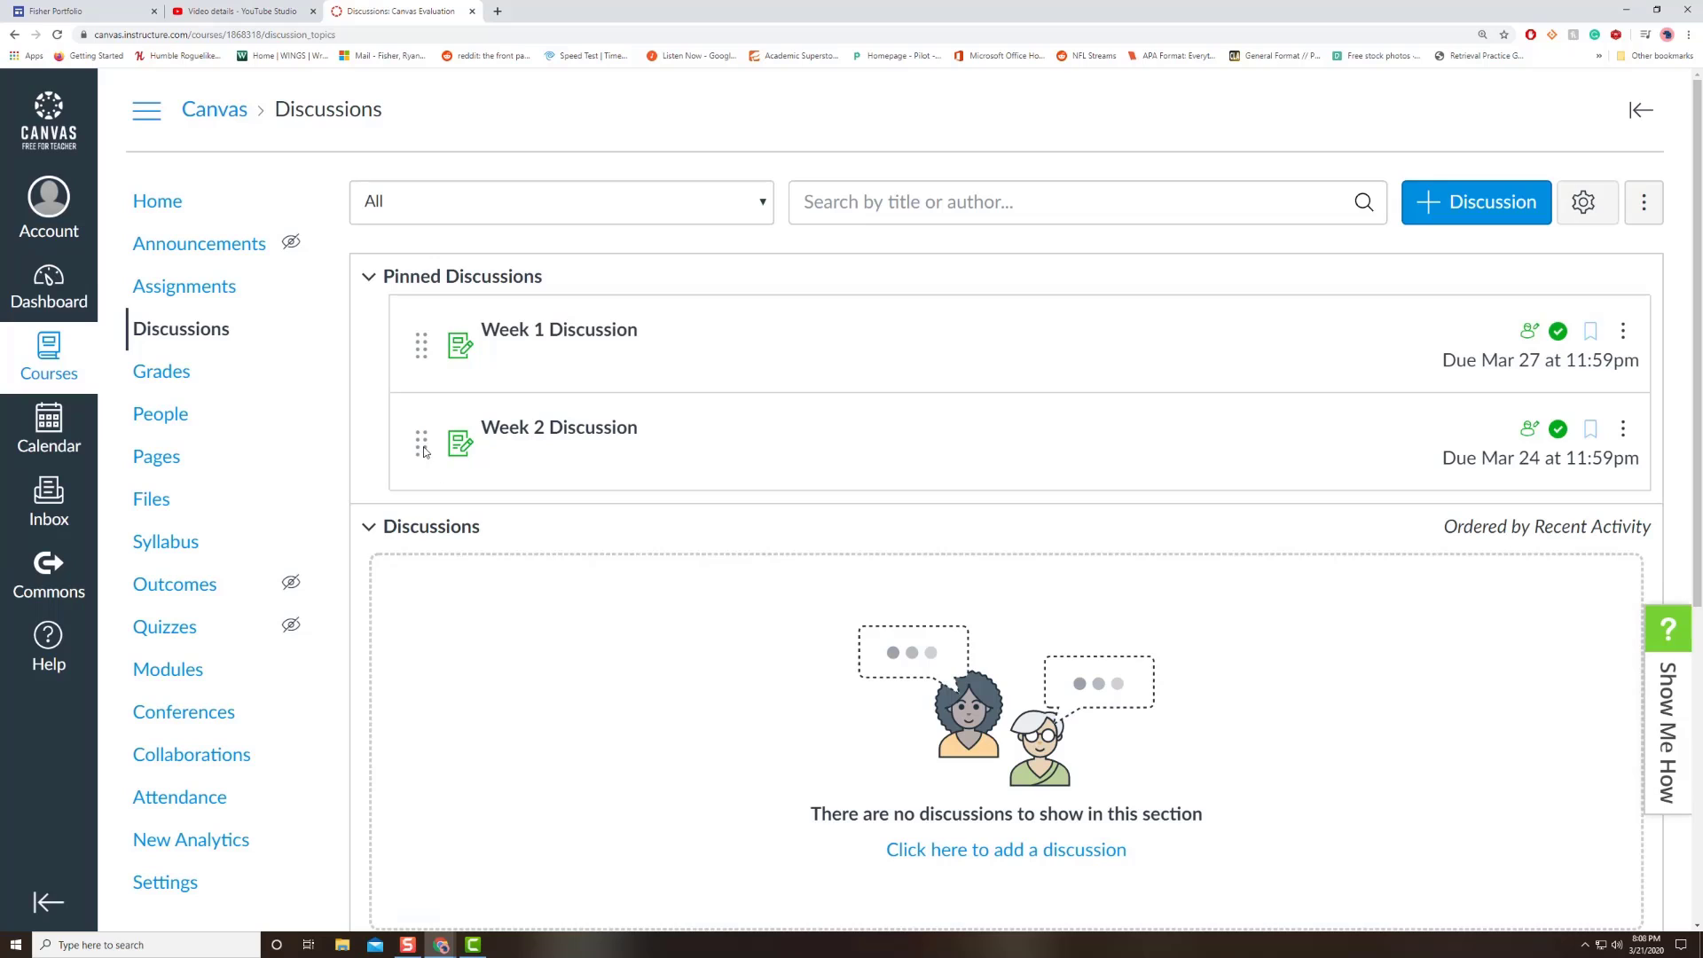
- Try to move the Week 1 Discussion below Week 2 and out of Pinned Discussions into the regular Discussions section
drag(425, 340, 433, 450)
drag(421, 355, 464, 817)
scroll(517, 700, down, 1)
drag(435, 226, 597, 690)
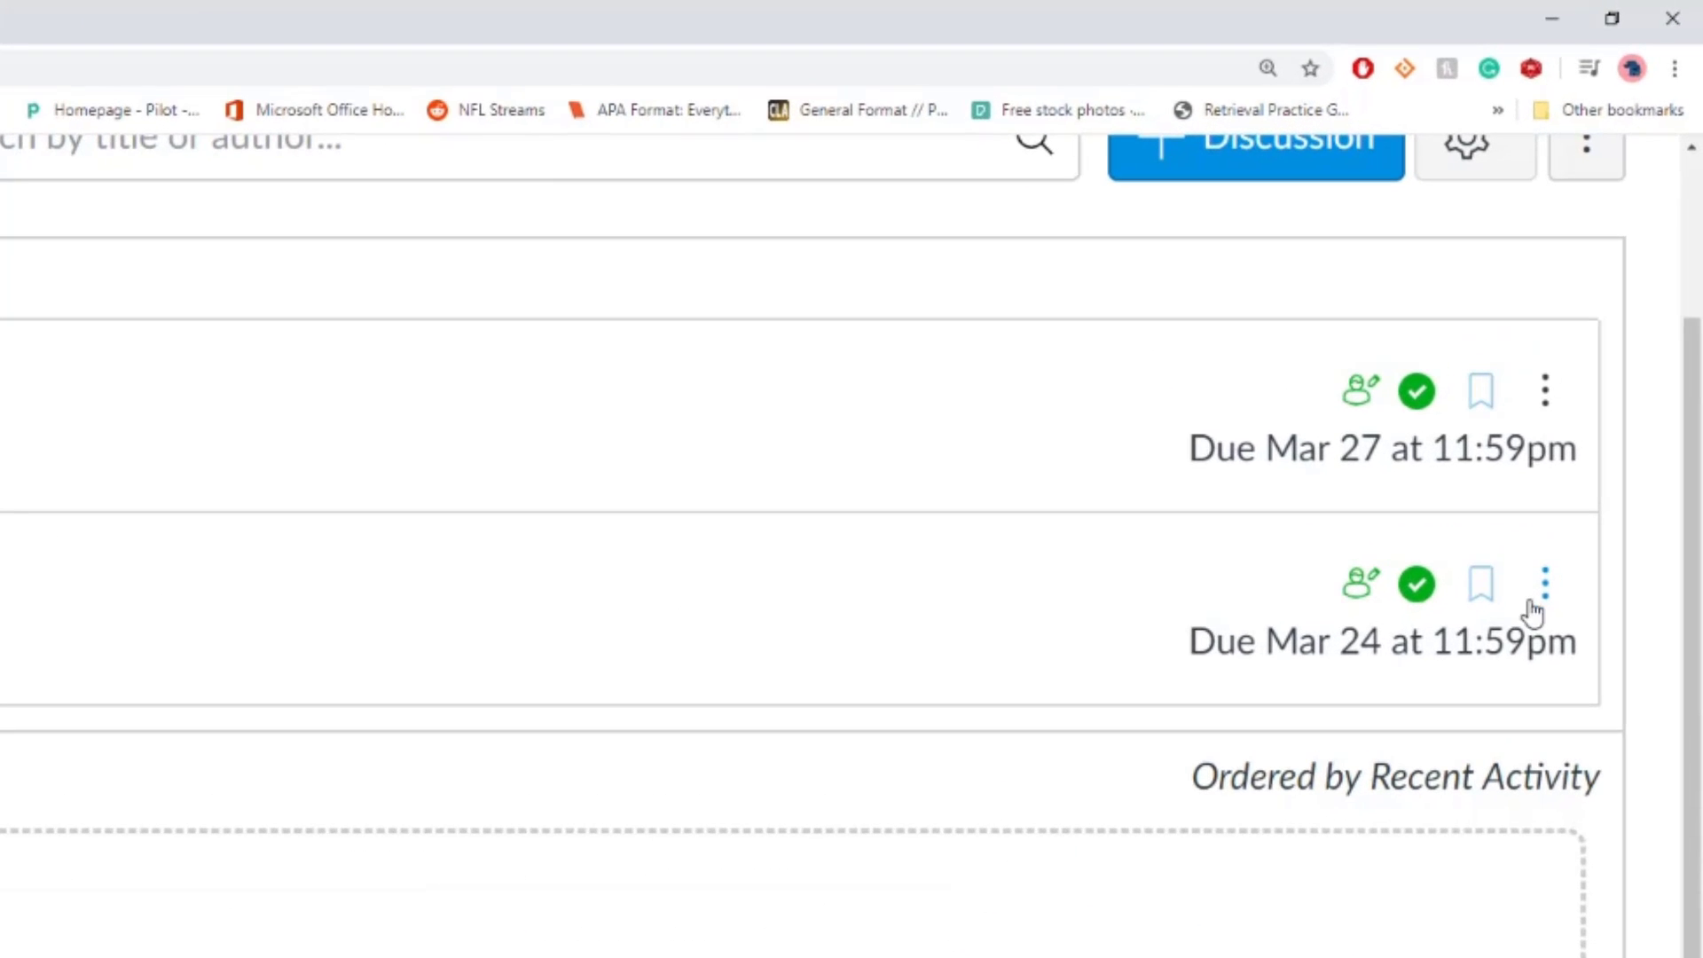
- Unpin the Week 1 Discussion using its own discussion options
click(1546, 390)
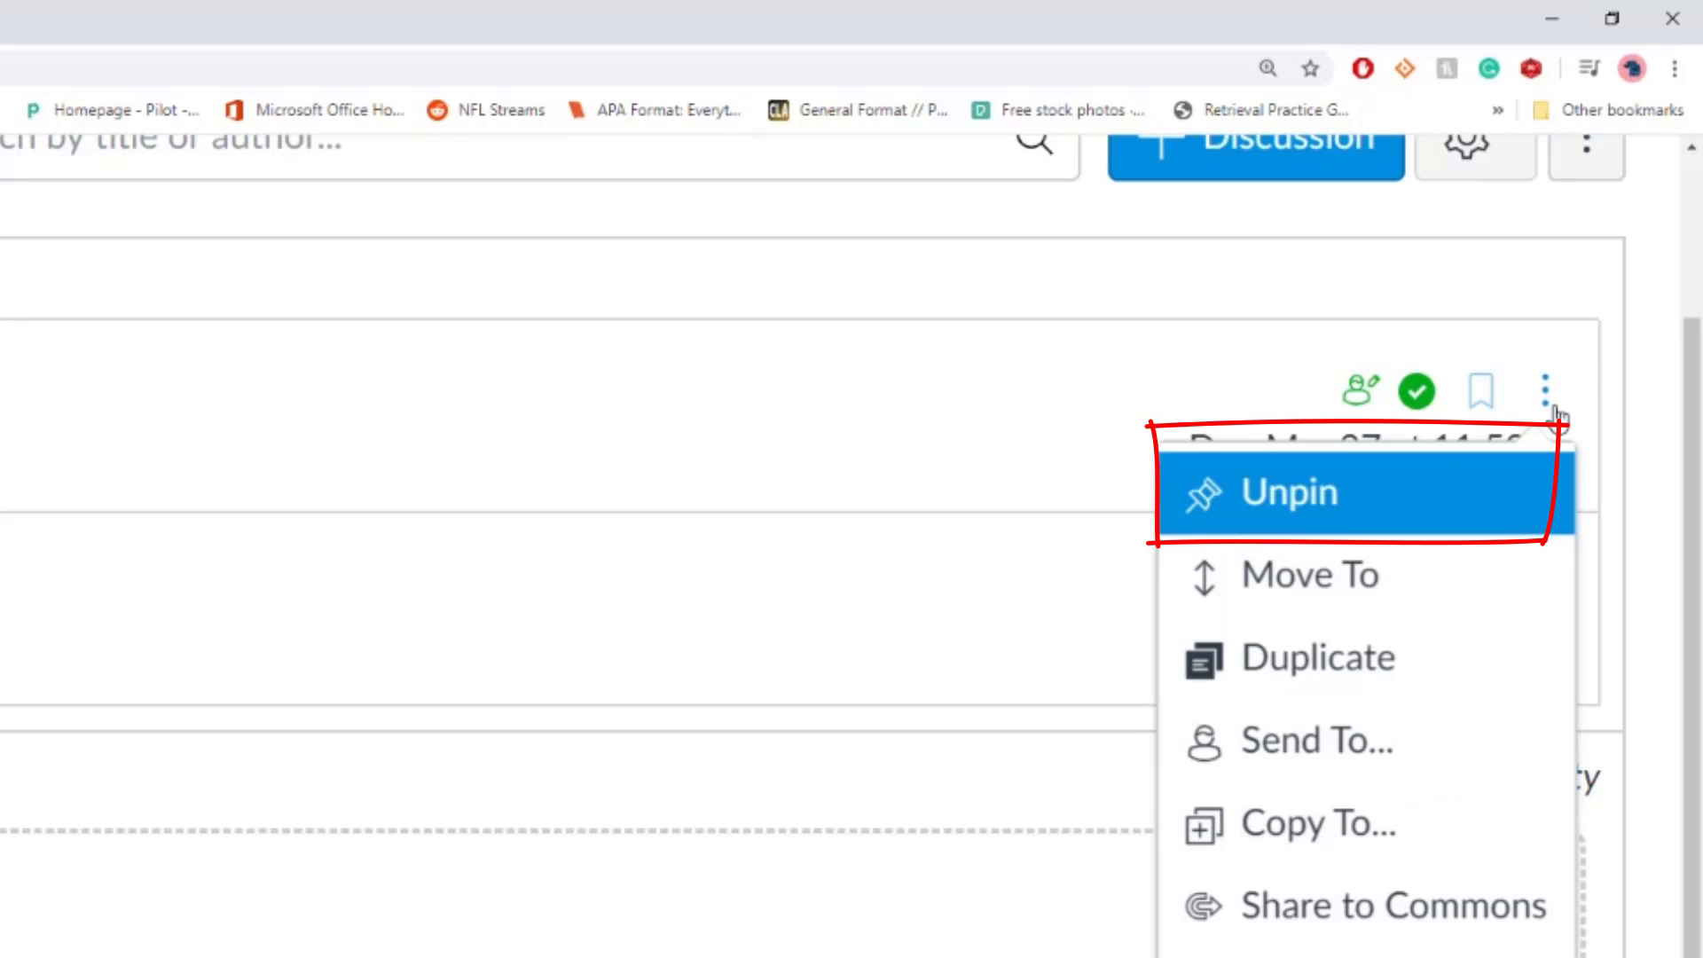
click(1292, 504)
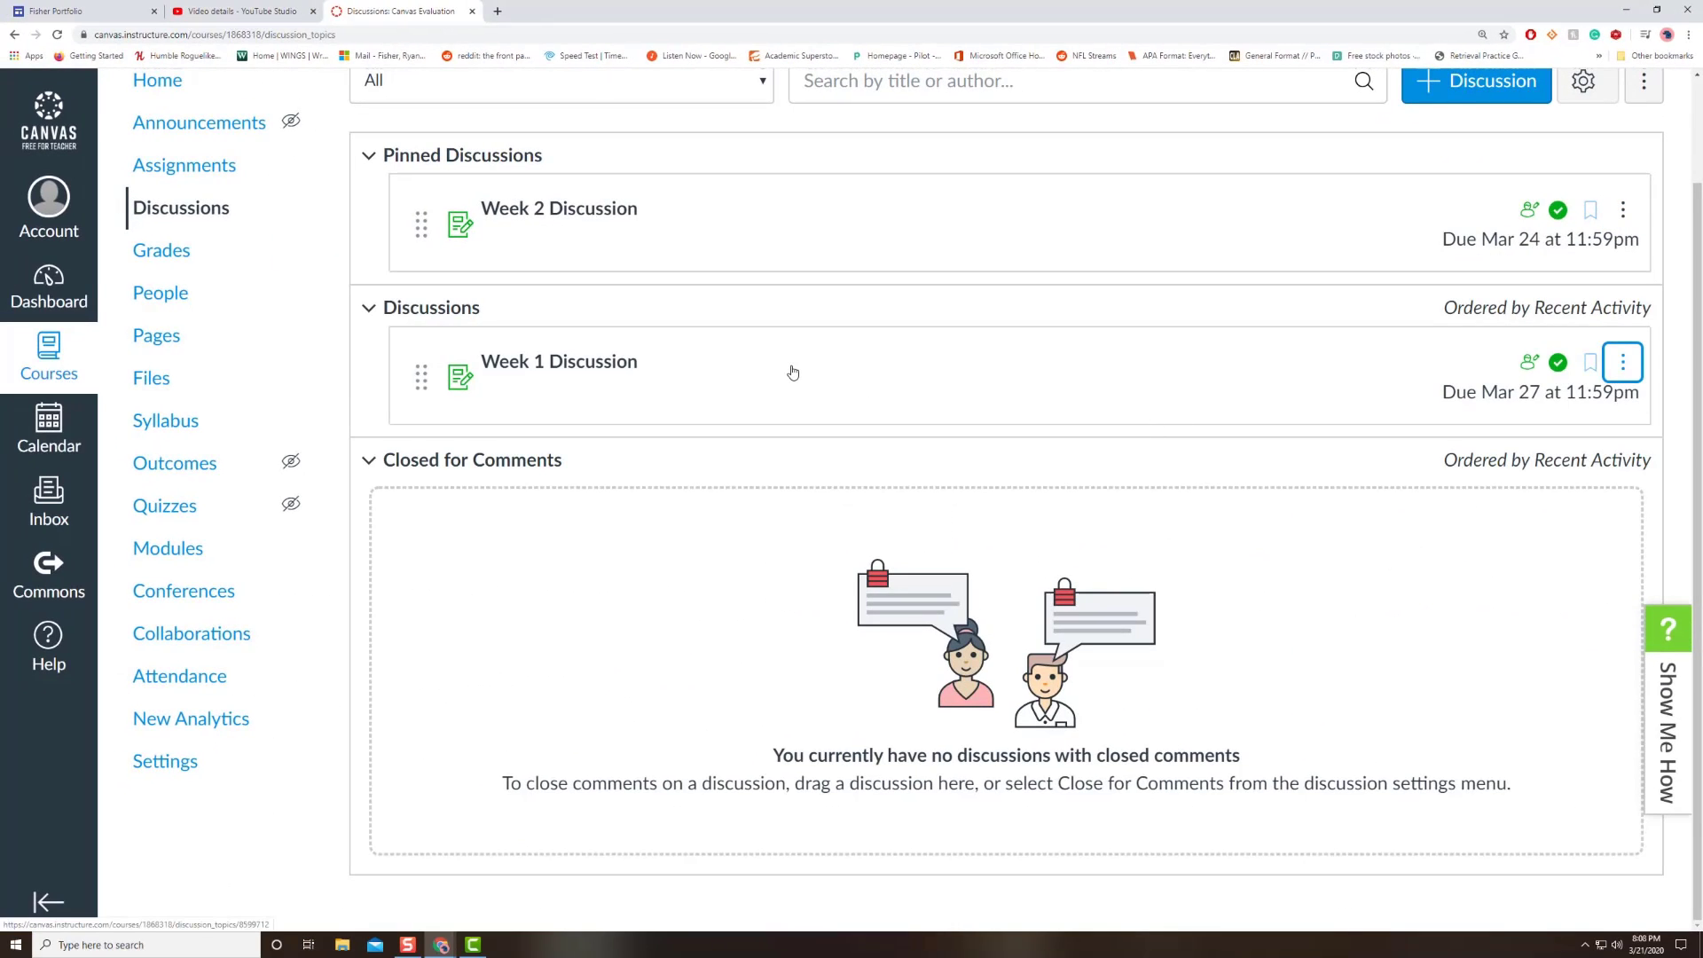
scroll(793, 372, up, 1)
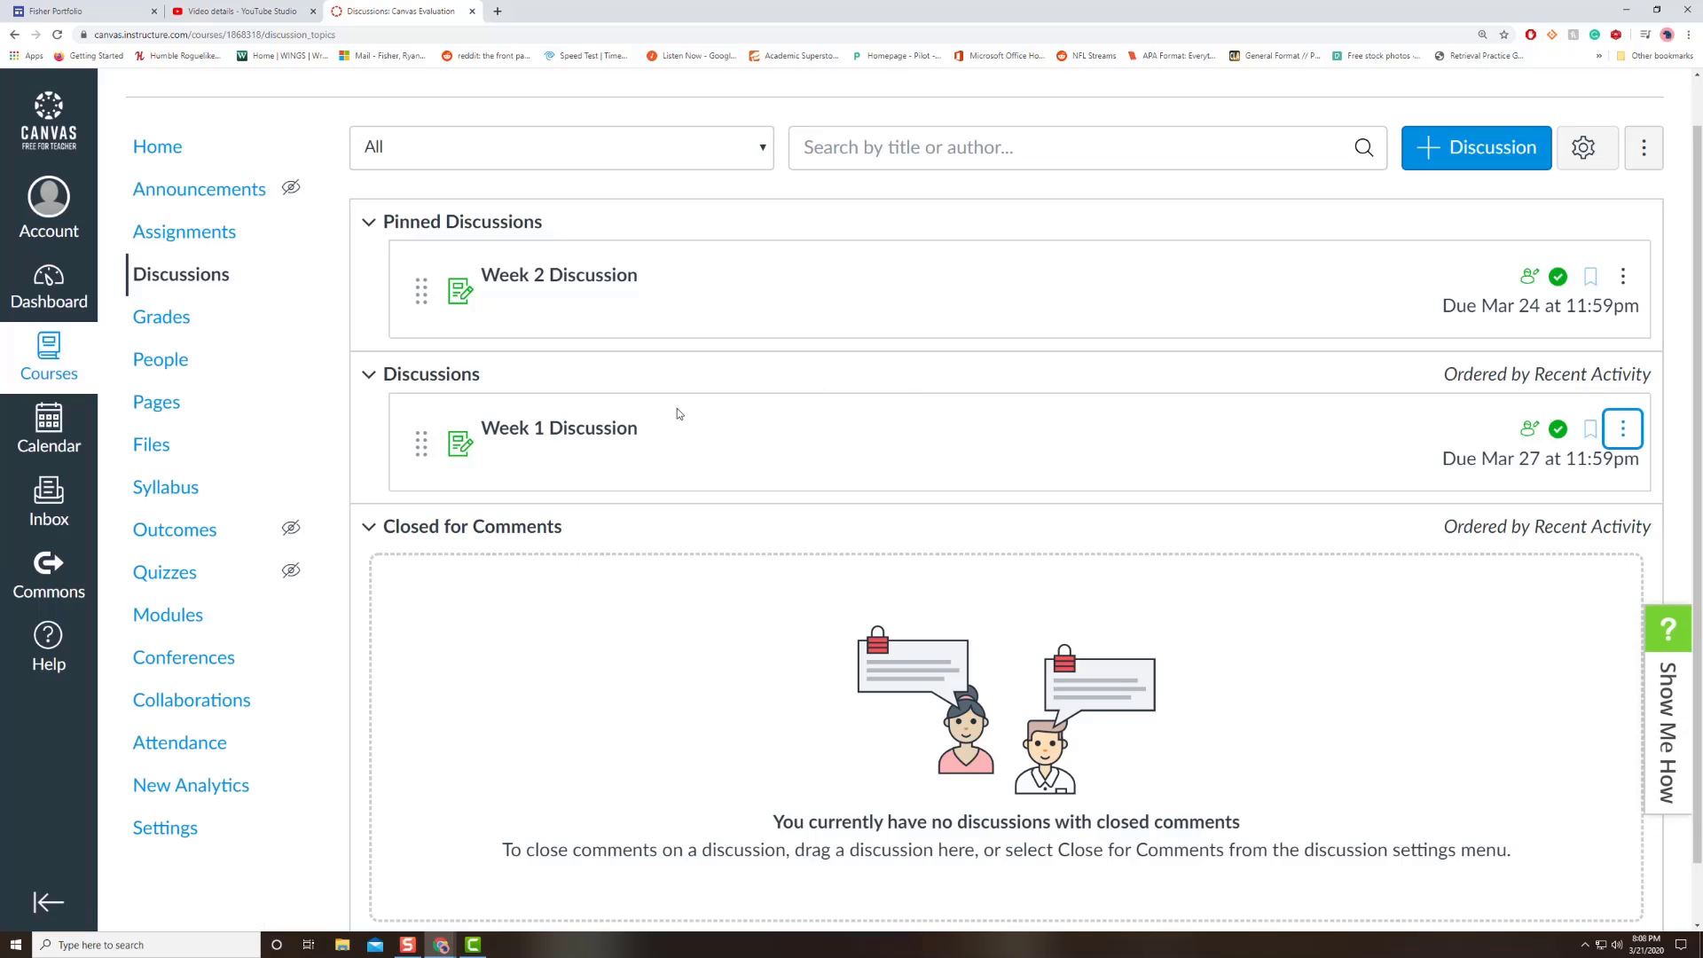